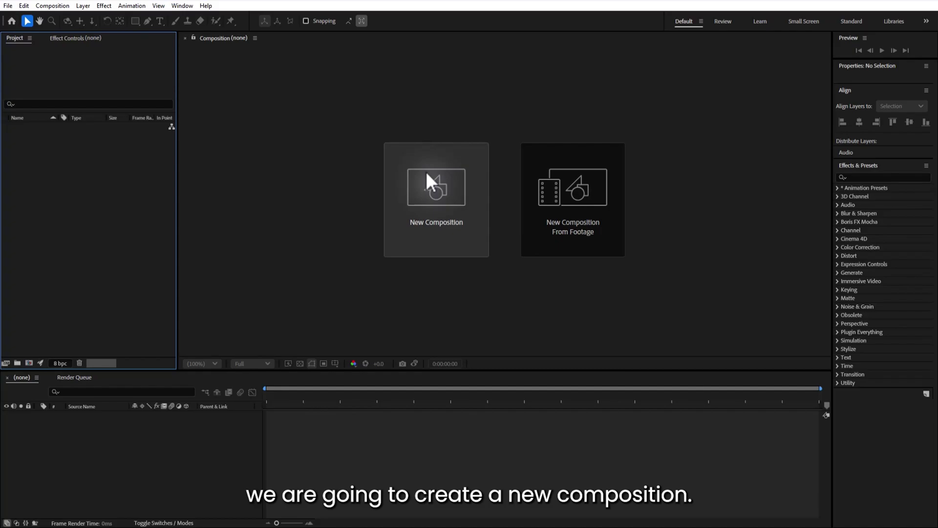
- Create a 1920×1080 composition named main
{"action": "left_click", "coordinate": [426, 171]}
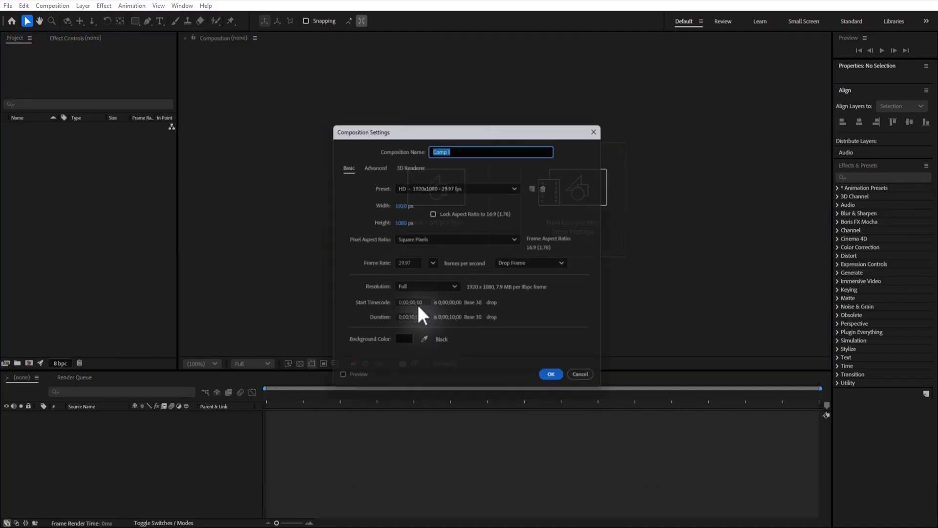
{"action": "type", "text": "main"}
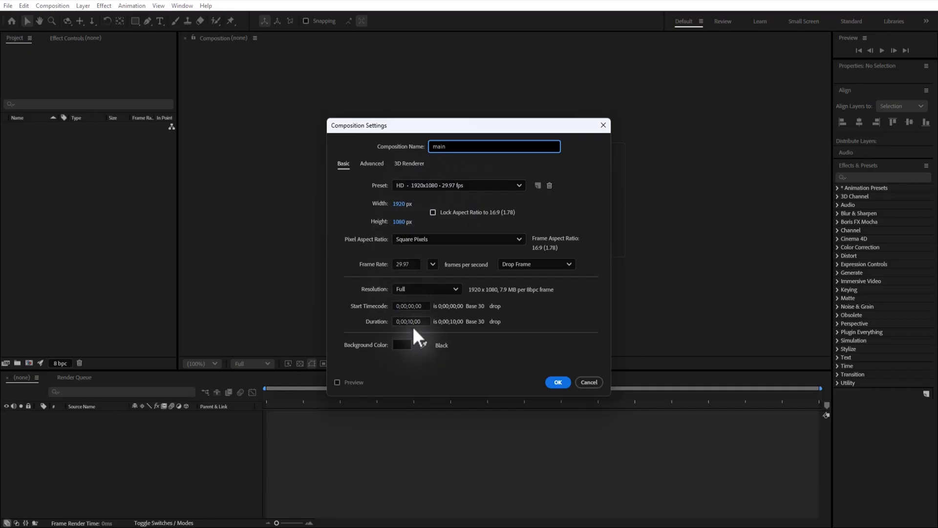
{"action": "left_click", "coordinate": [558, 382]}
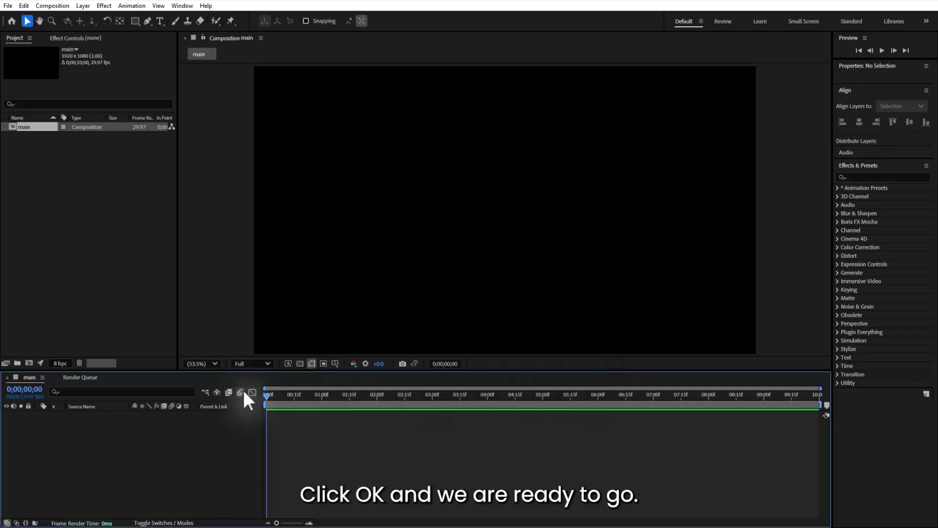
- Add a black full-frame solid layer named bg to the main composition
{"action": "right_click", "coordinate": [172, 446]}
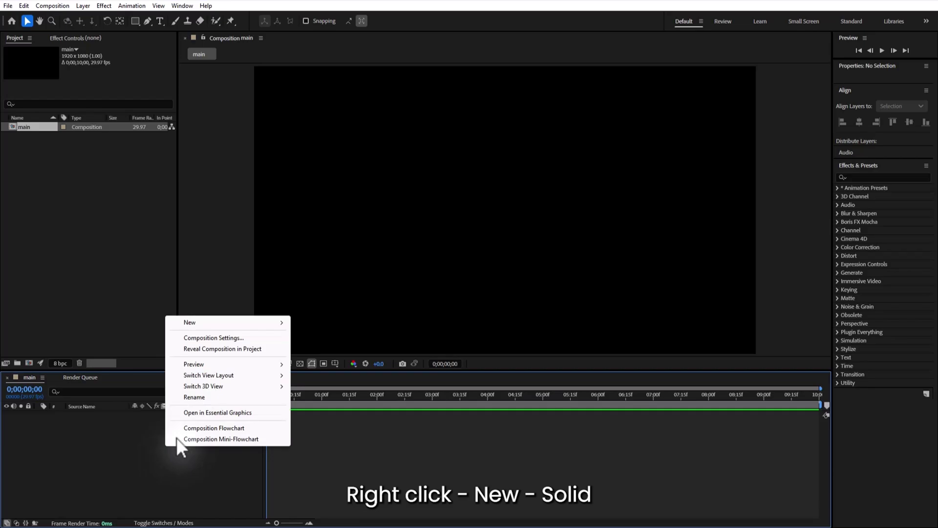
{"action": "mouse_move", "coordinate": [250, 318]}
{"action": "left_click", "coordinate": [314, 349]}
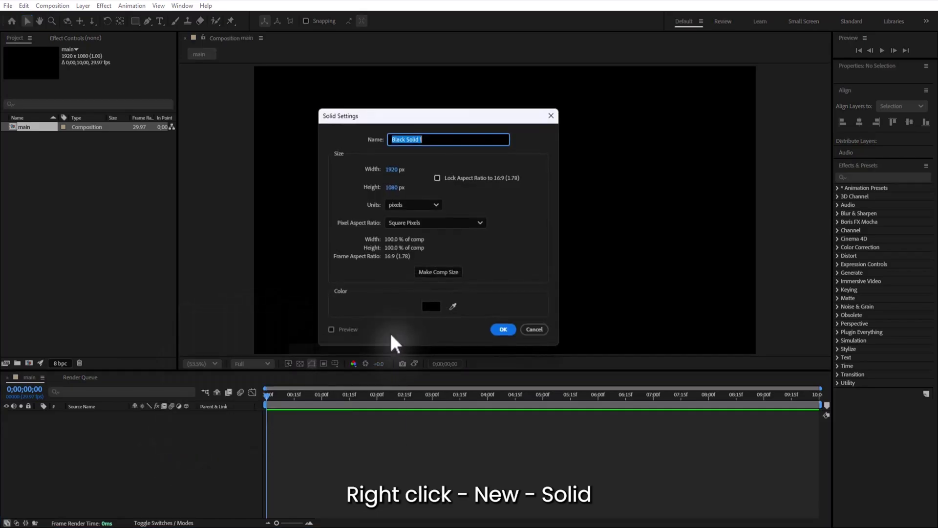
{"action": "type", "text": "bg"}
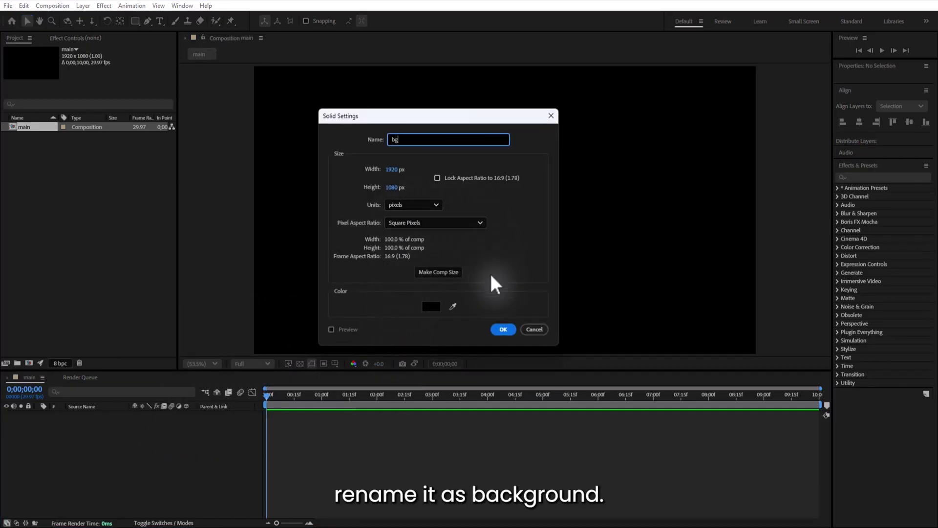
{"action": "left_click", "coordinate": [503, 330]}
- Import the footage and place main character.png above bg in the timeline
{"action": "right_click", "coordinate": [81, 210]}
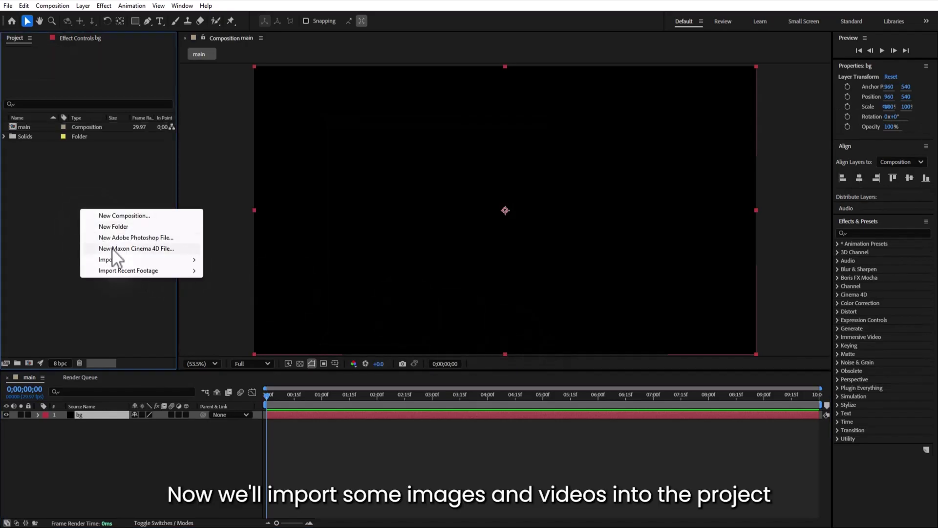
{"action": "mouse_move", "coordinate": [118, 260]}
{"action": "left_click", "coordinate": [241, 259]}
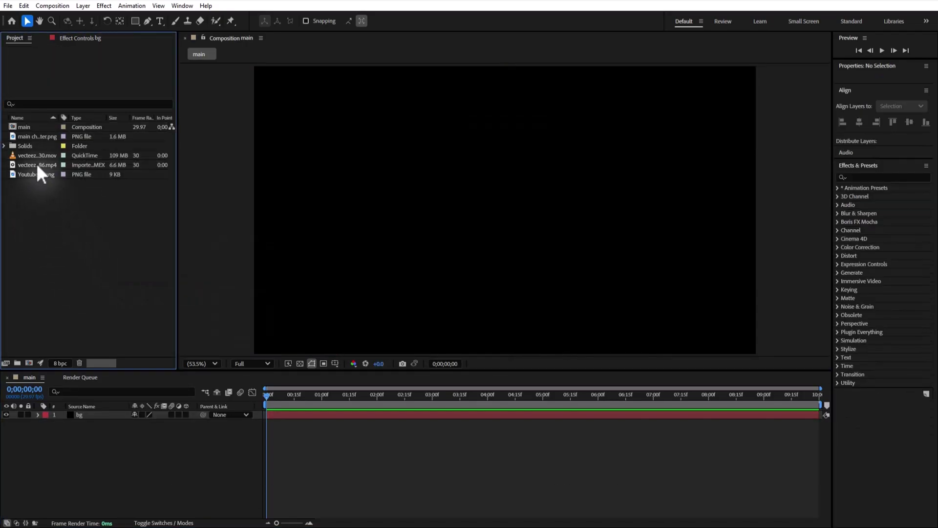
{"action": "left_click", "coordinate": [38, 137]}
{"action": "left_click_drag", "start_coordinate": [37, 137], "coordinate": [163, 476]}
- Scale the main character.png layer down to 30%
{"action": "key", "text": "s"}
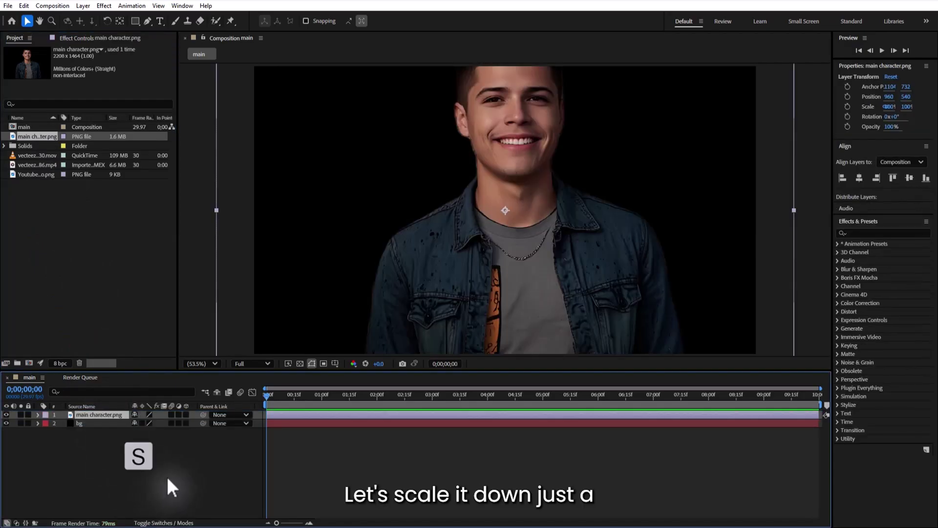
{"action": "left_click_drag", "start_coordinate": [155, 423], "coordinate": [121, 424]}
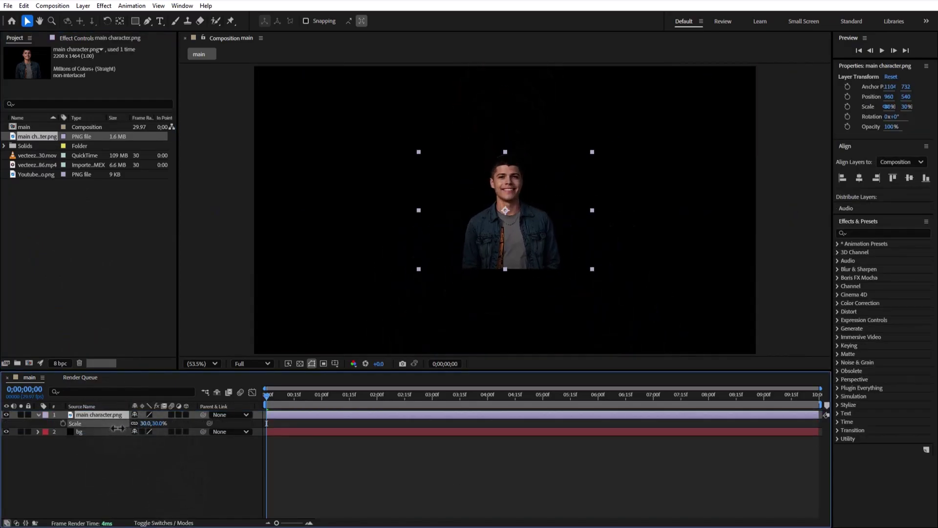
{"action": "left_click", "coordinate": [120, 458]}
{"action": "left_click", "coordinate": [39, 414]}
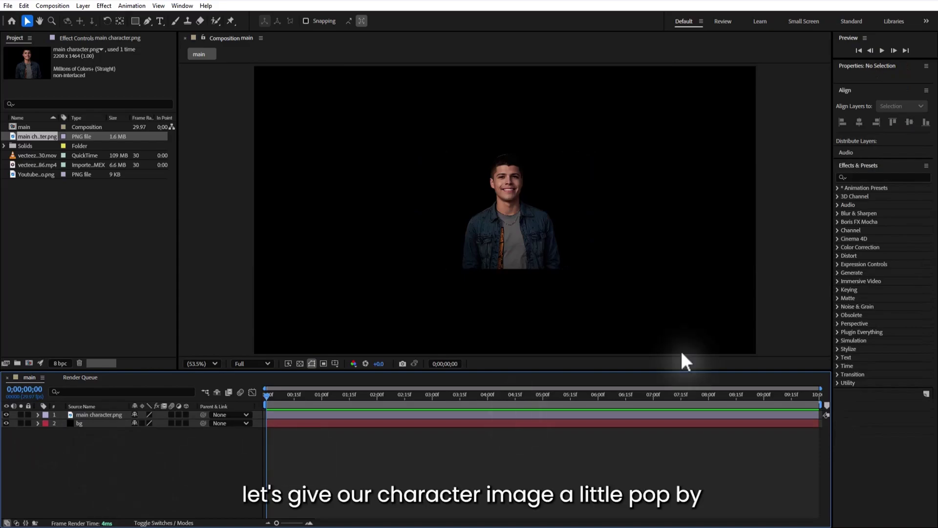
- Apply the Tint effect to the character image
{"action": "left_click", "coordinate": [869, 177]}
{"action": "type", "text": "t"}
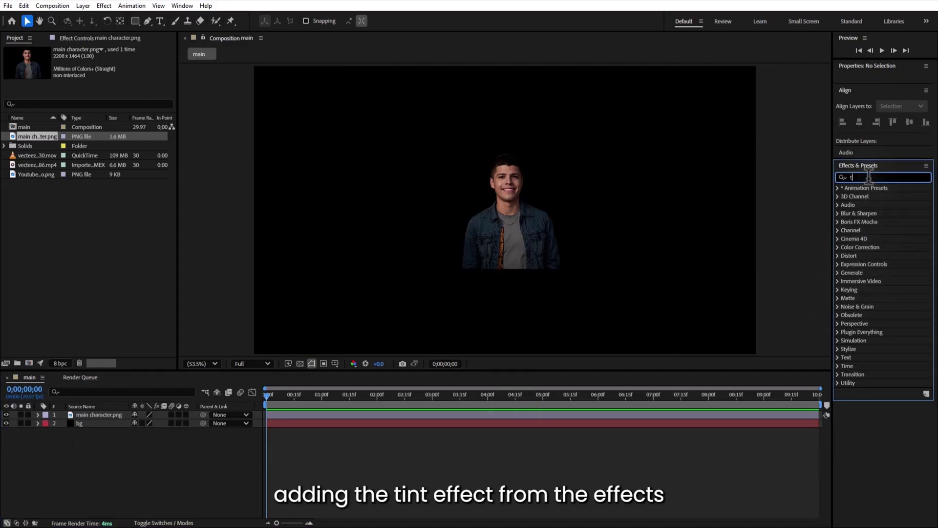
{"action": "type", "text": "int"}
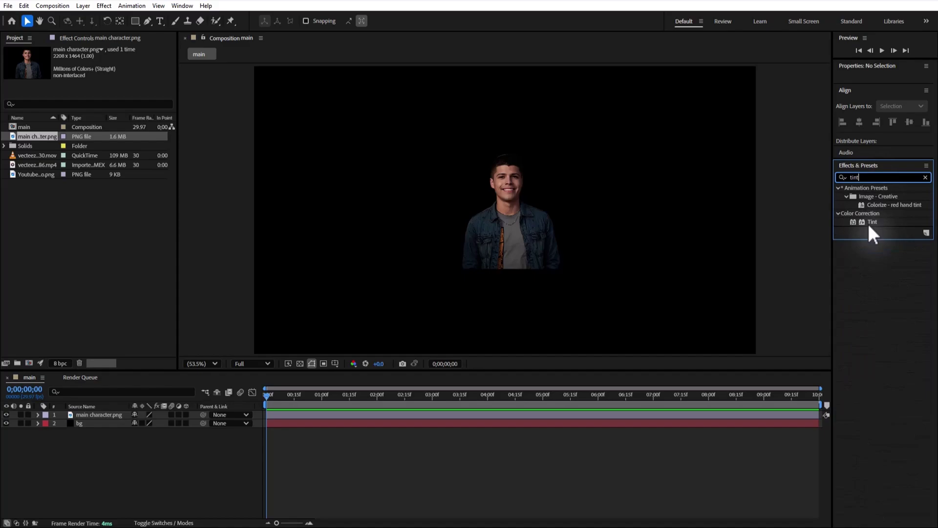
{"action": "left_click_drag", "start_coordinate": [867, 222], "coordinate": [107, 417]}
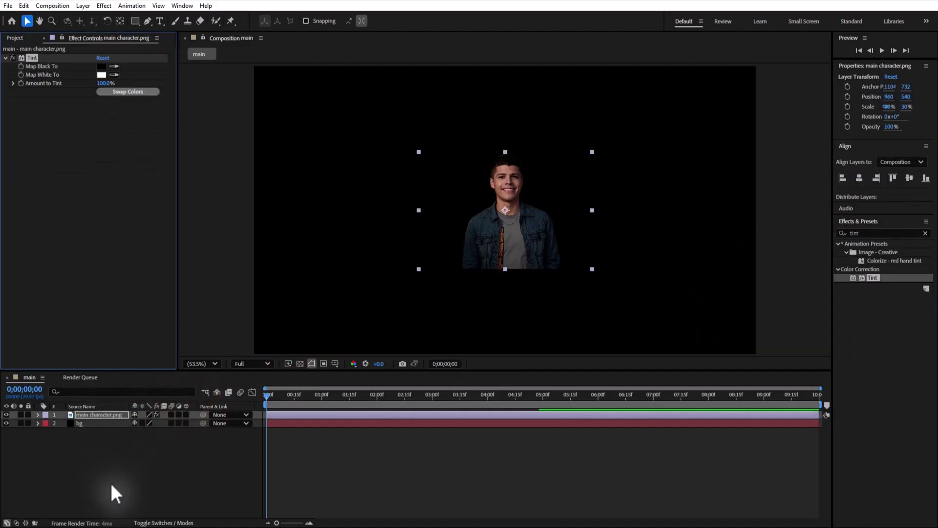
- Add the DAMMITBOY text layer with a pure red FF0000 fill
{"action": "left_click", "coordinate": [110, 481]}
{"action": "left_click", "coordinate": [160, 21]}
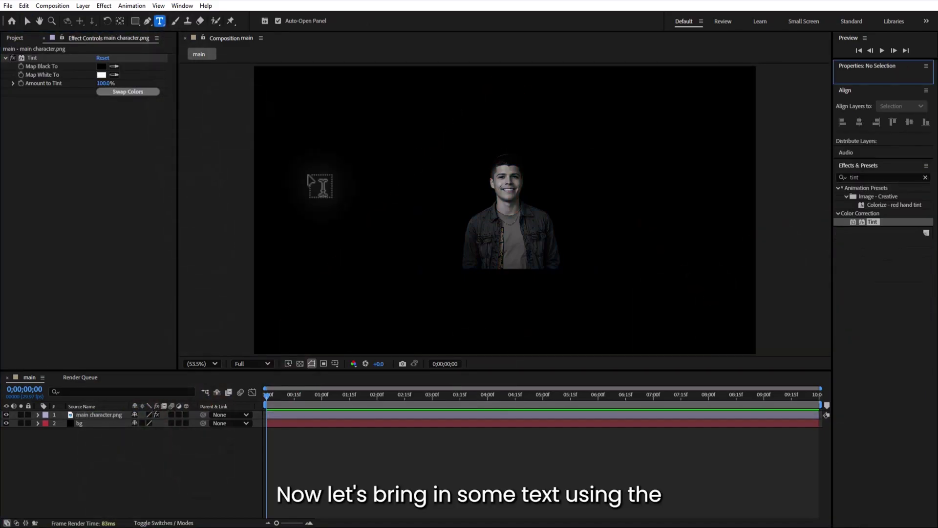
{"action": "left_click", "coordinate": [400, 258]}
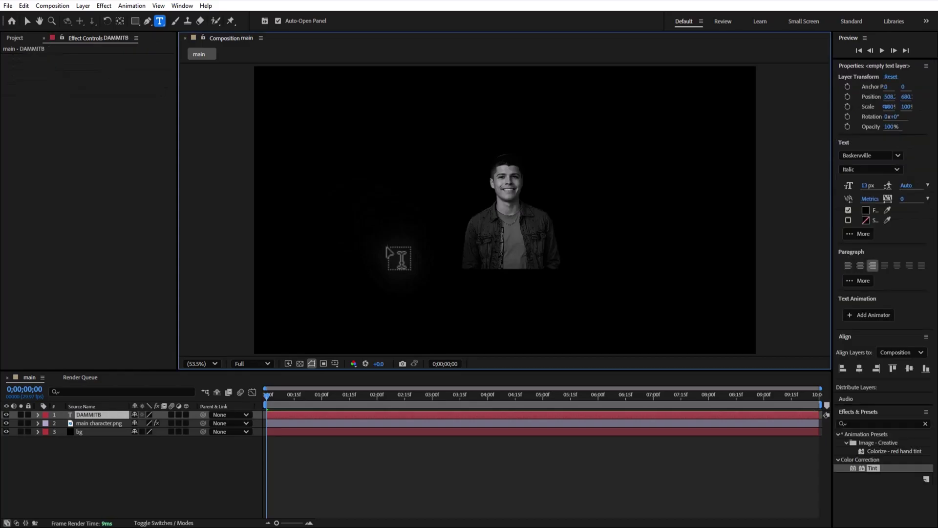
{"action": "left_click", "coordinate": [865, 211]}
{"action": "left_click_drag", "start_coordinate": [205, 175], "coordinate": [248, 165]}
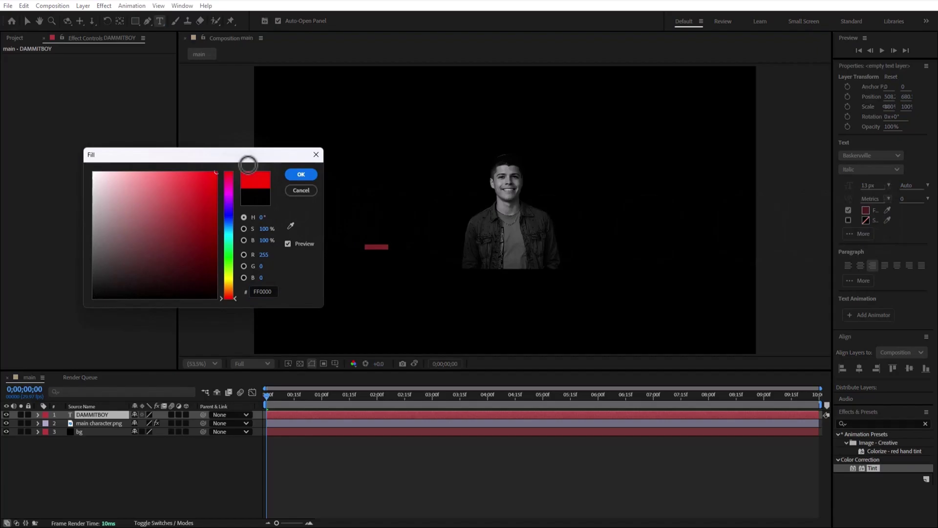
{"action": "left_click", "coordinate": [301, 174]}
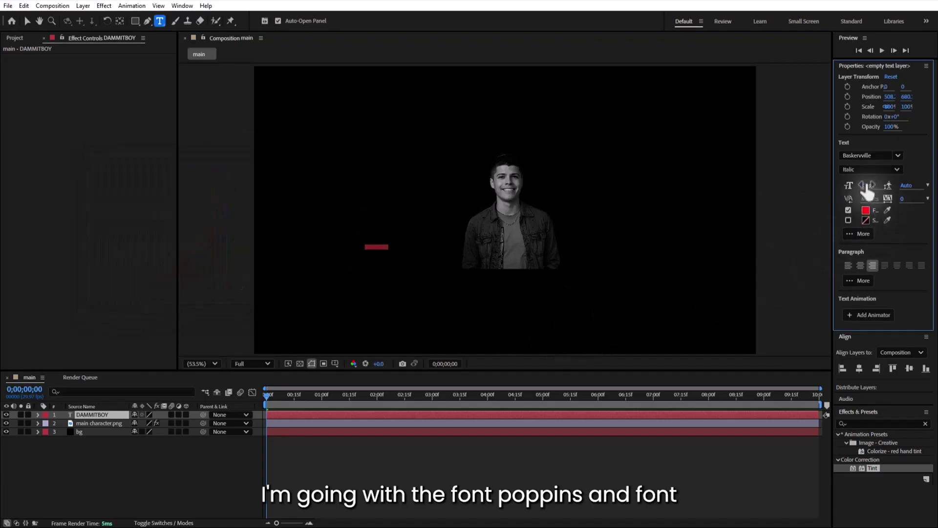
- Set the title font to Poppins Bold and enlarge the text
{"action": "left_click", "coordinate": [867, 156]}
{"action": "type", "text": "P"}
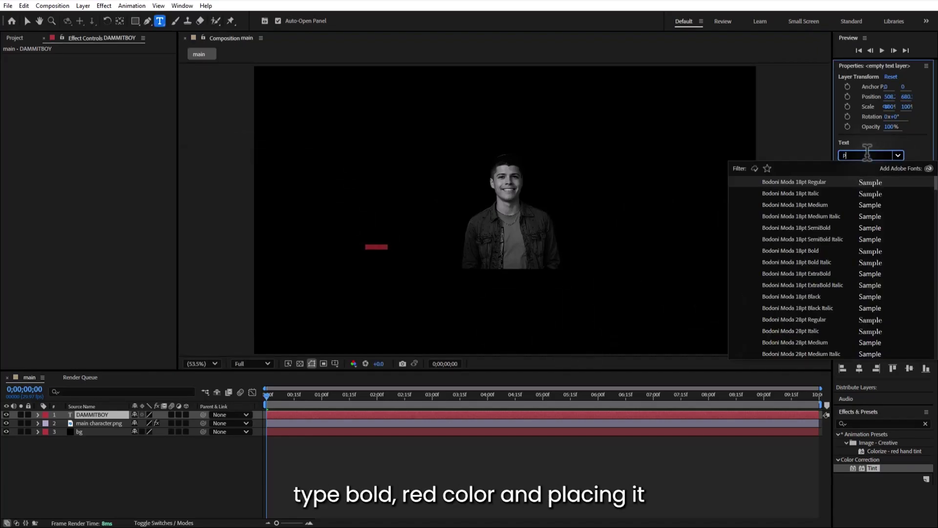
{"action": "type", "text": "OPP"}
{"action": "left_click", "coordinate": [792, 319]}
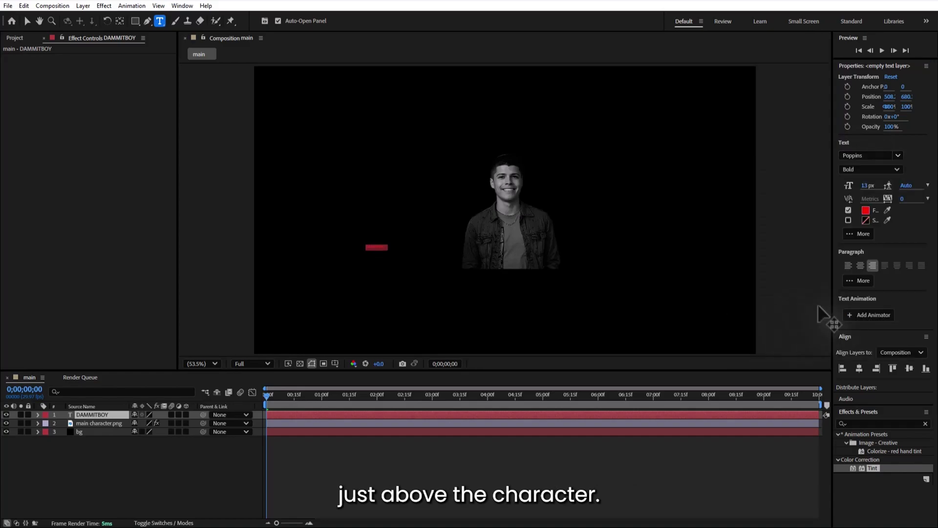
{"action": "left_click_drag", "start_coordinate": [865, 184], "coordinate": [886, 185]}
- Size DAMMITBOY to 91 px and centre it over the character's lower body
{"action": "left_click", "coordinate": [28, 21]}
{"action": "key", "text": "y"}
{"action": "left_click_drag", "start_coordinate": [388, 247], "coordinate": [538, 268]}
{"action": "left_click", "coordinate": [27, 21]}
{"action": "double_click", "coordinate": [530, 266]}
{"action": "left_click_drag", "start_coordinate": [867, 186], "coordinate": [884, 186]}
{"action": "left_click", "coordinate": [27, 21]}
{"action": "key", "text": "y"}
{"action": "left_click_drag", "start_coordinate": [509, 265], "coordinate": [478, 261]}
{"action": "left_click", "coordinate": [27, 21]}
{"action": "left_click_drag", "start_coordinate": [512, 261], "coordinate": [546, 262]}
- Make the character image a 3D layer and show only its Position property
{"action": "left_click", "coordinate": [523, 281]}
{"action": "key", "text": "p"}
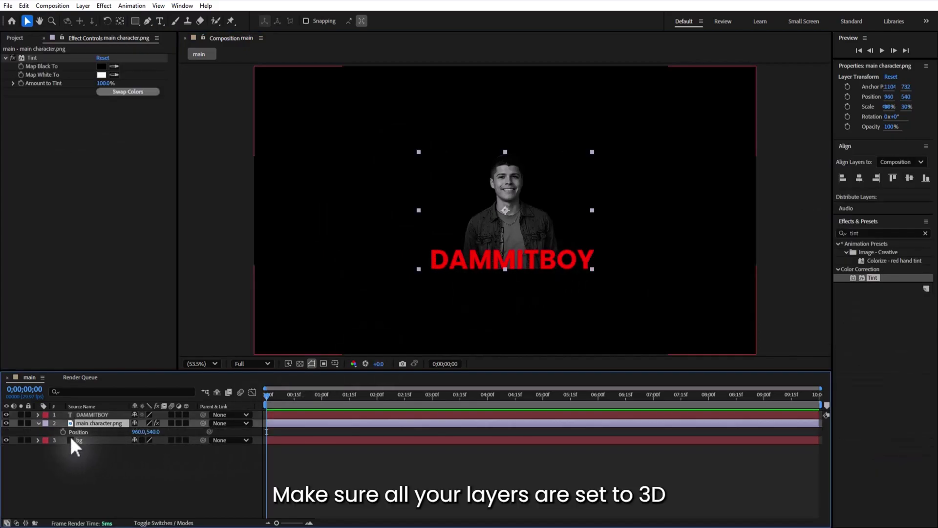
{"action": "left_click", "coordinate": [63, 432]}
{"action": "left_click", "coordinate": [62, 432]}
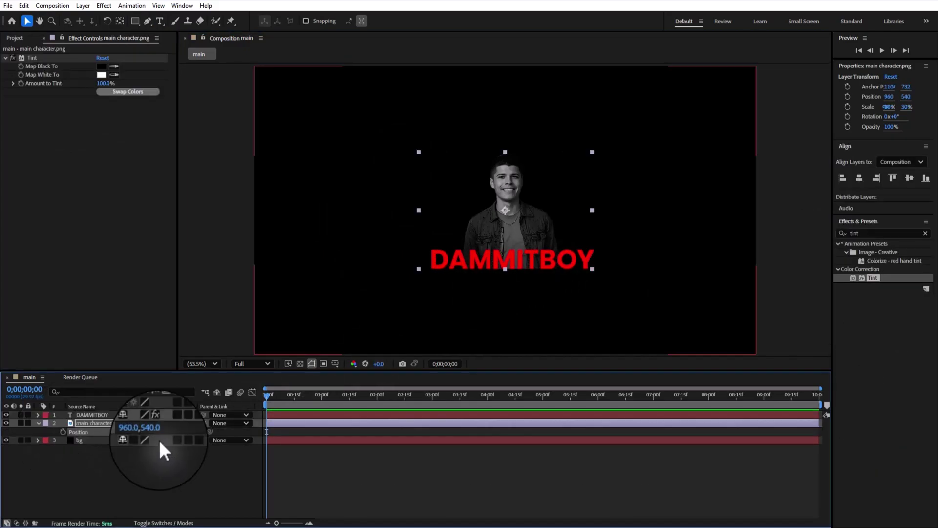
{"action": "left_click", "coordinate": [185, 422]}
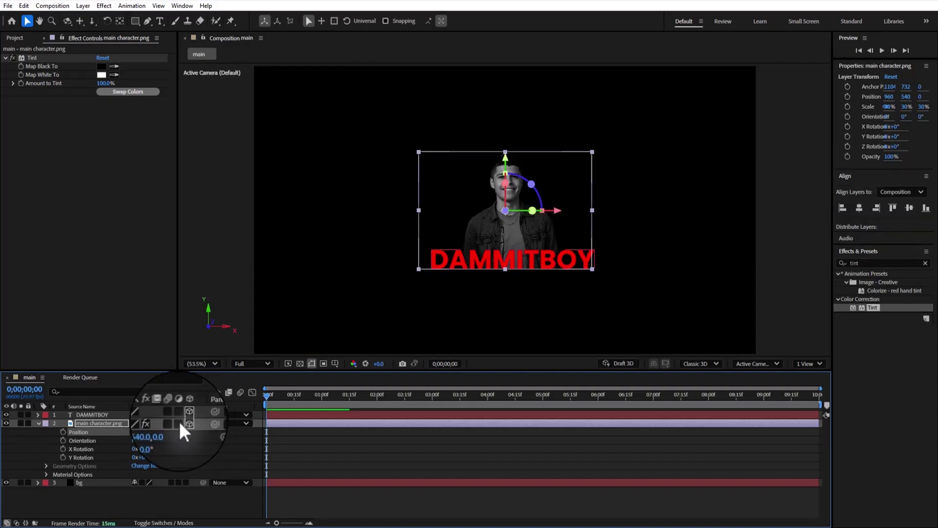
{"action": "left_click", "coordinate": [38, 424]}
{"action": "left_click", "coordinate": [39, 423]}
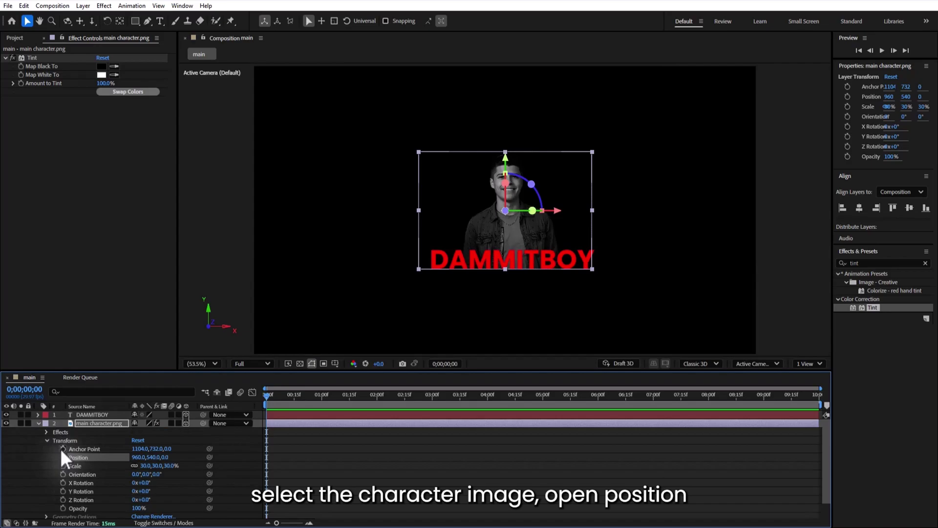
{"action": "left_click", "coordinate": [38, 421]}
{"action": "key", "text": "p"}
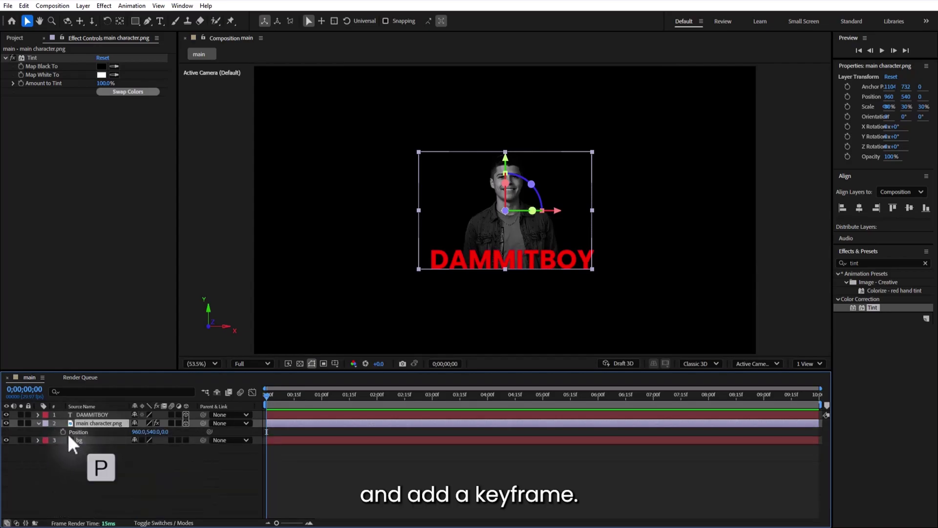
- Keyframe the character's Position Y at 645 at frame 0 and 539 at frame 15
{"action": "left_click", "coordinate": [64, 432]}
{"action": "left_click_drag", "start_coordinate": [152, 432], "coordinate": [204, 432]}
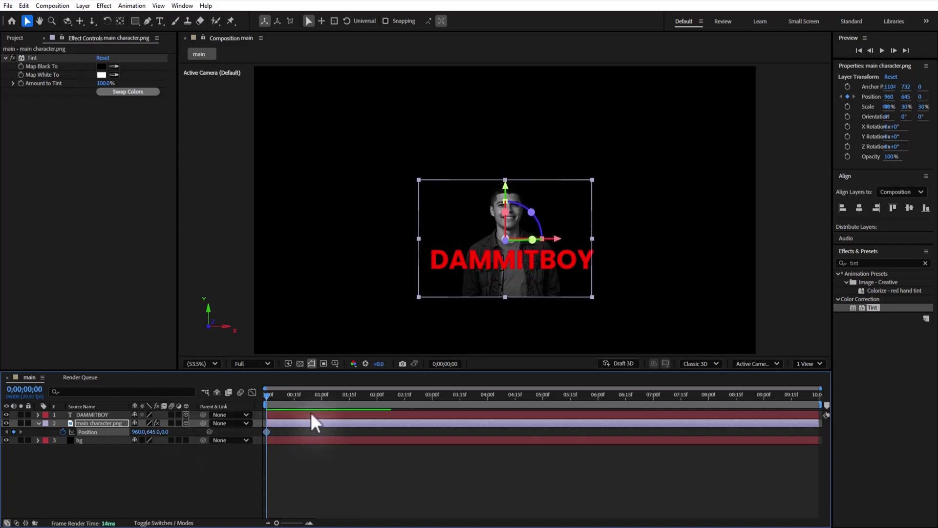
{"action": "left_click_drag", "start_coordinate": [269, 394], "coordinate": [296, 402]}
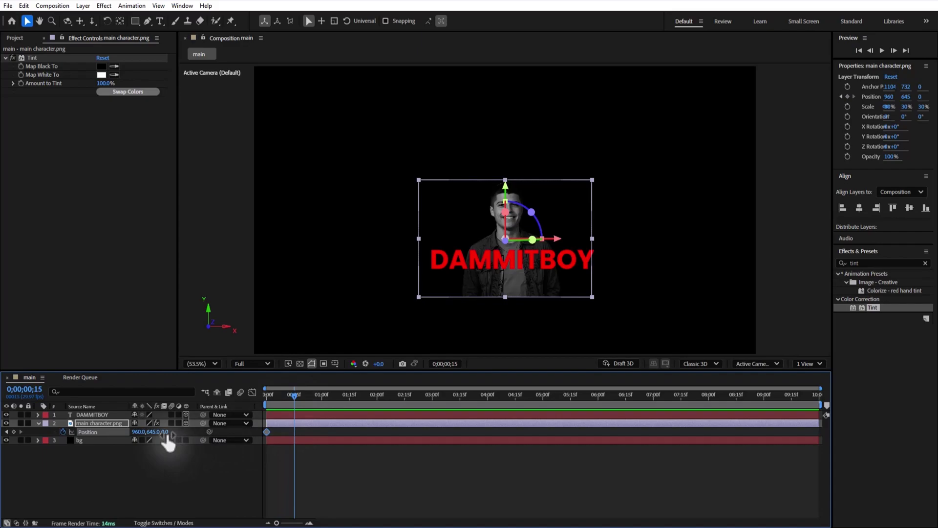
{"action": "left_click_drag", "start_coordinate": [159, 432], "coordinate": [126, 408]}
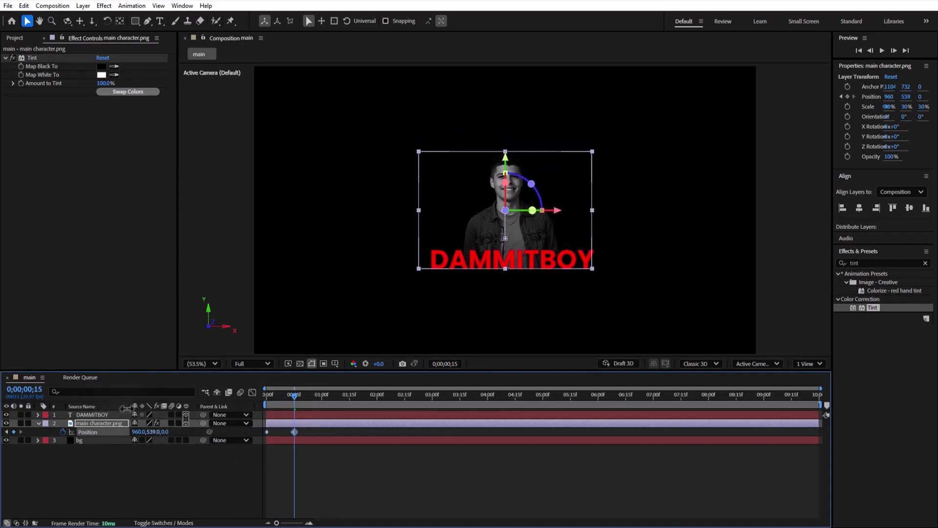
- Apply Easy Ease to both position keyframes
{"action": "left_click_drag", "start_coordinate": [276, 397], "coordinate": [264, 397]}
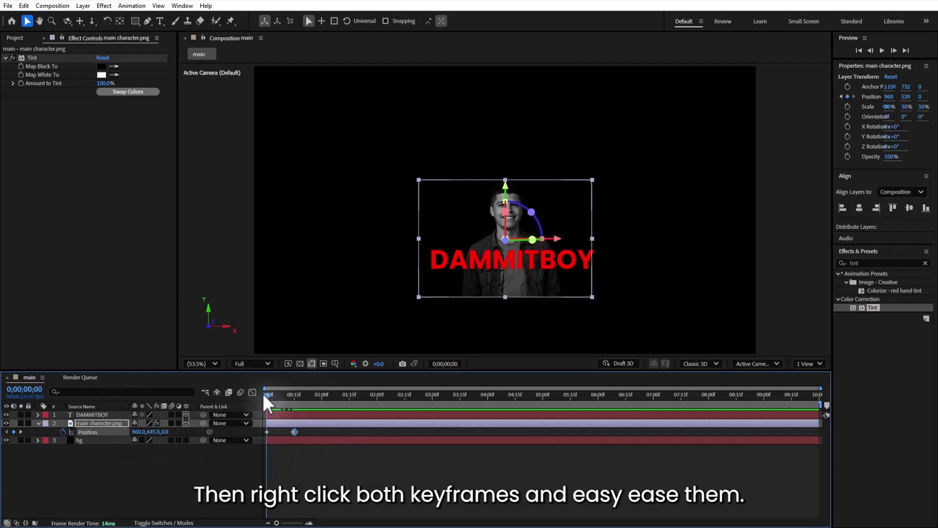
{"action": "left_click_drag", "start_coordinate": [308, 428], "coordinate": [265, 433]}
{"action": "right_click", "coordinate": [268, 432]}
{"action": "mouse_move", "coordinate": [373, 430]}
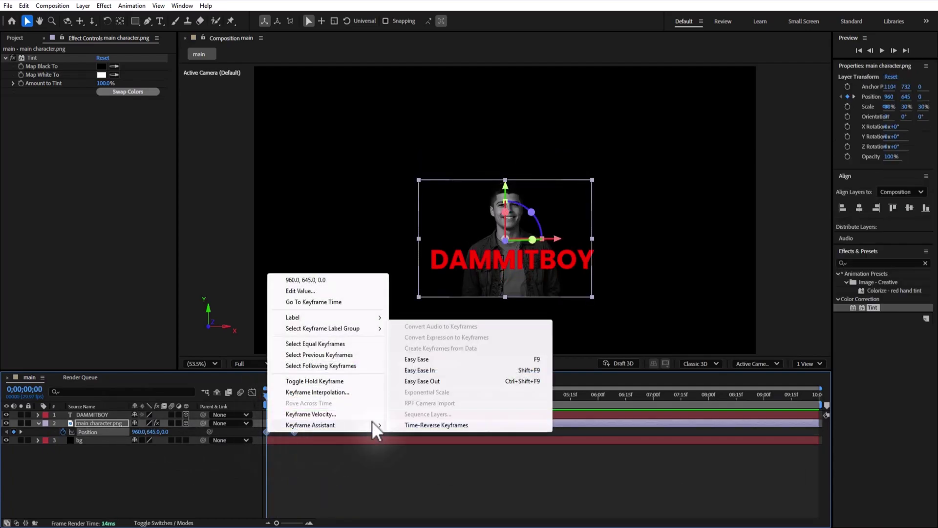
{"action": "left_click", "coordinate": [426, 359]}
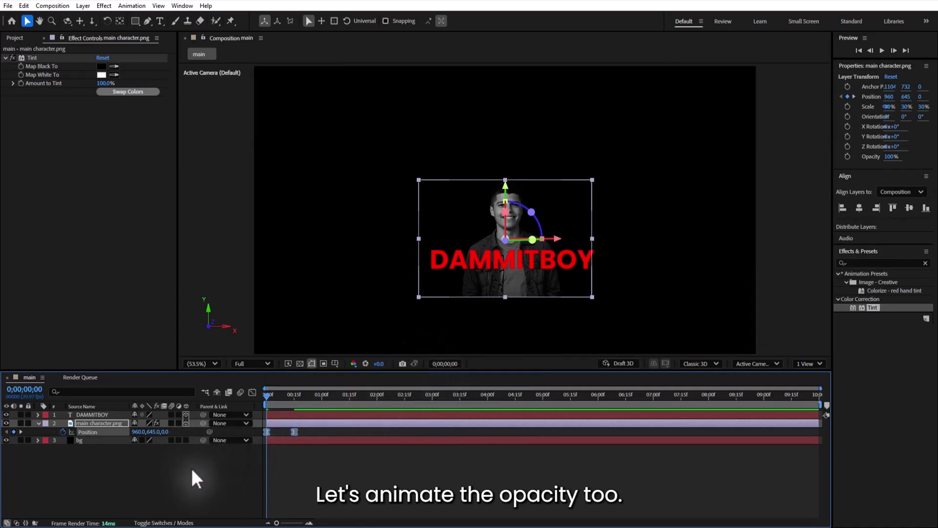
- Keyframe the character's opacity from 0% at the start to 100% at frame 15
{"action": "key", "text": "t"}
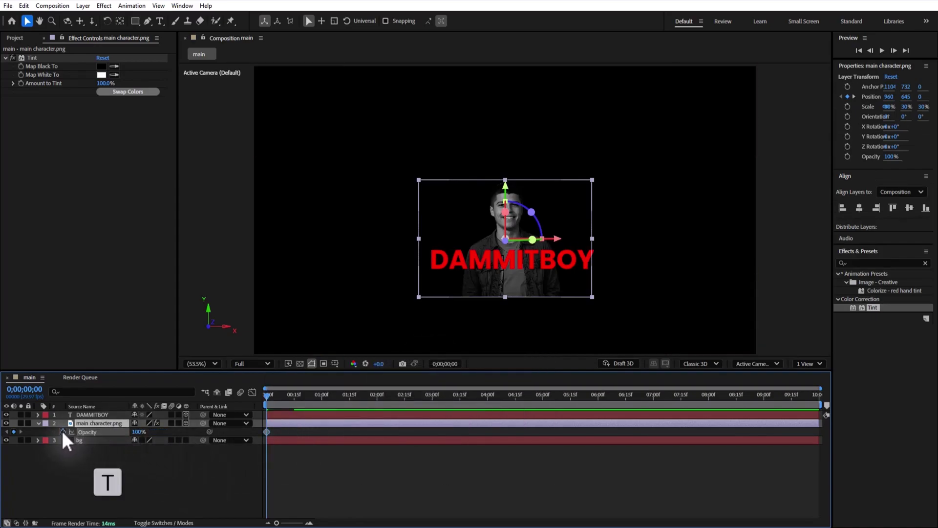
{"action": "left_click", "coordinate": [62, 432]}
{"action": "left_click", "coordinate": [137, 432]}
{"action": "type", "text": "0"}
{"action": "key", "text": "Return"}
{"action": "left_click", "coordinate": [270, 395]}
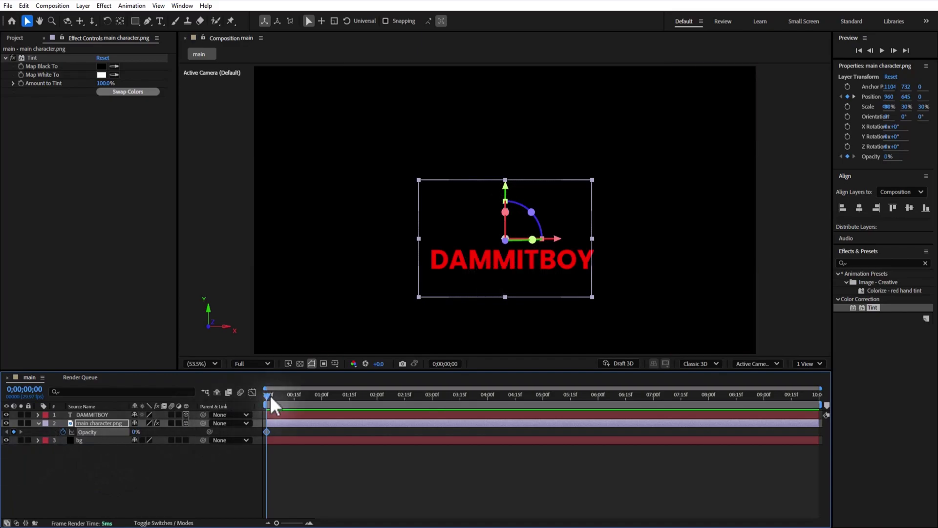
{"action": "left_click_drag", "start_coordinate": [277, 398], "coordinate": [295, 400]}
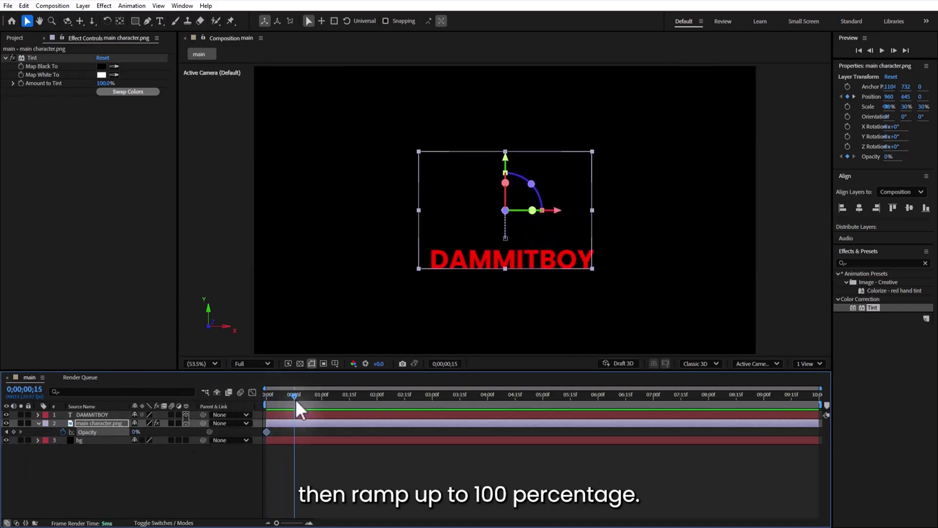
{"action": "left_click", "coordinate": [137, 432]}
{"action": "type", "text": "100"}
{"action": "key", "text": "Return"}
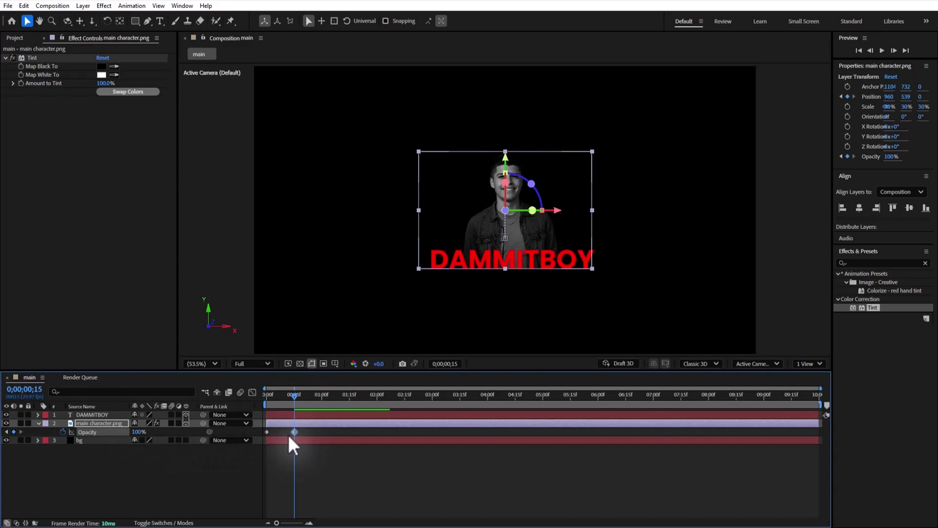
- Shift the first opacity keyframe later to about frame 8
{"action": "left_click_drag", "start_coordinate": [268, 432], "coordinate": [283, 432]}
{"action": "left_click", "coordinate": [266, 395]}
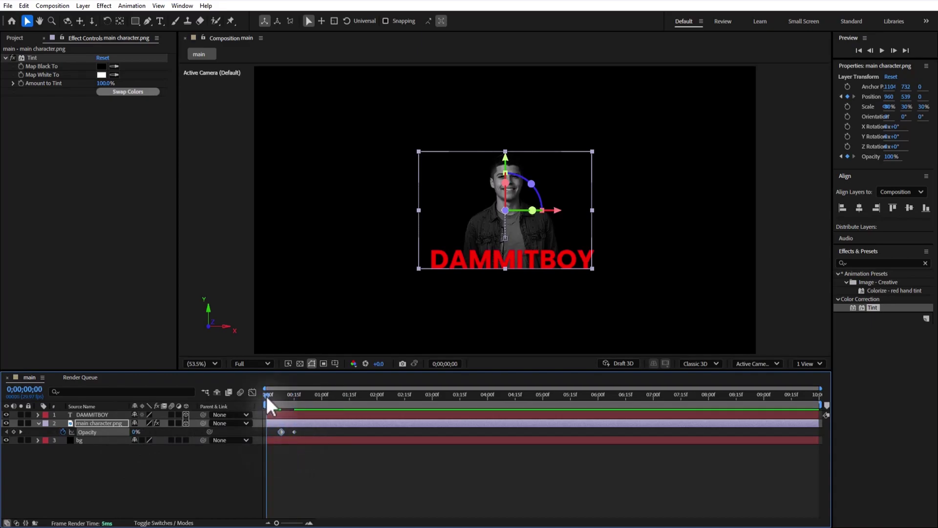
{"action": "left_click_drag", "start_coordinate": [267, 395], "coordinate": [318, 397]}
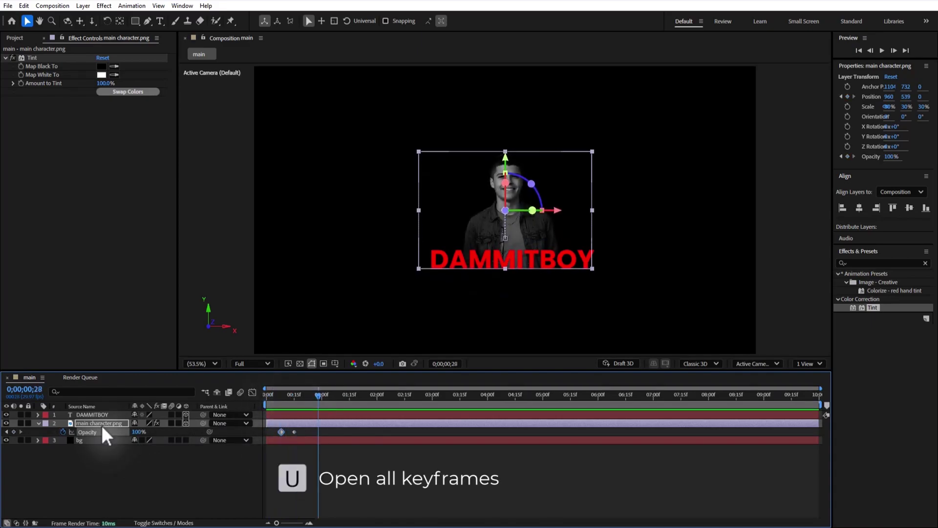
- Move the character's Position keyframe to frame 28 and preview the fade-in
{"action": "left_click", "coordinate": [101, 425]}
{"action": "key", "text": "u"}
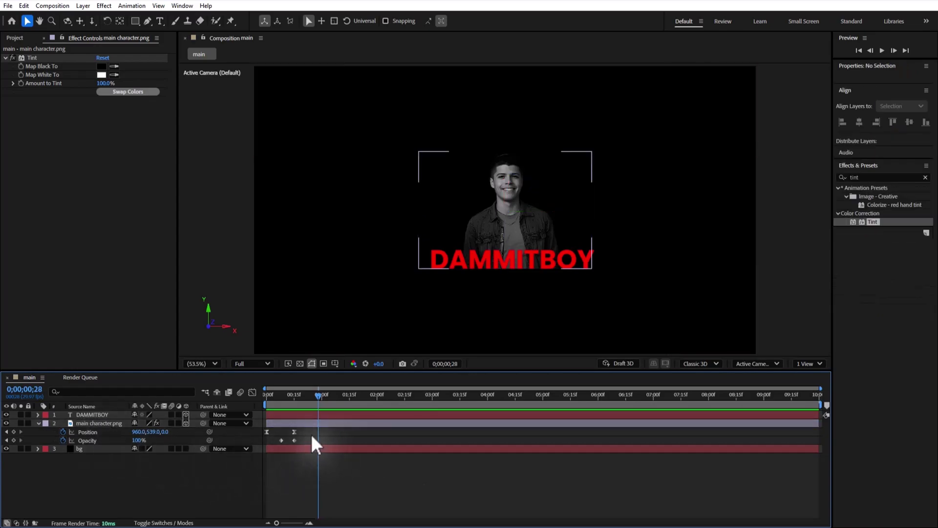
{"action": "left_click", "coordinate": [311, 434]}
{"action": "mouse_move", "coordinate": [295, 432]}
{"action": "left_mouse_down"}
{"action": "mouse_move", "coordinate": [318, 433]}
{"action": "mouse_move", "coordinate": [278, 443]}
{"action": "mouse_move", "coordinate": [303, 442]}
{"action": "mouse_move", "coordinate": [294, 440]}
{"action": "left_mouse_up"}
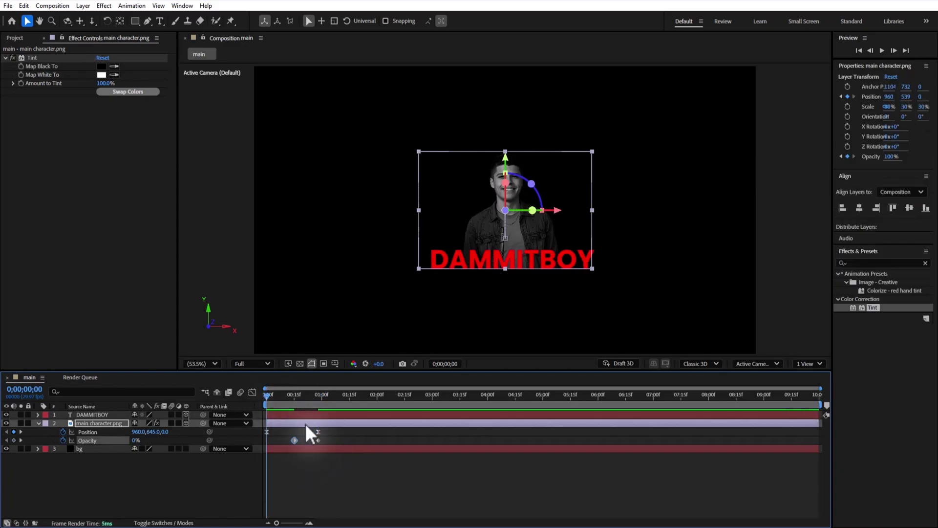
{"action": "left_click", "coordinate": [374, 482]}
{"action": "key", "text": "space"}
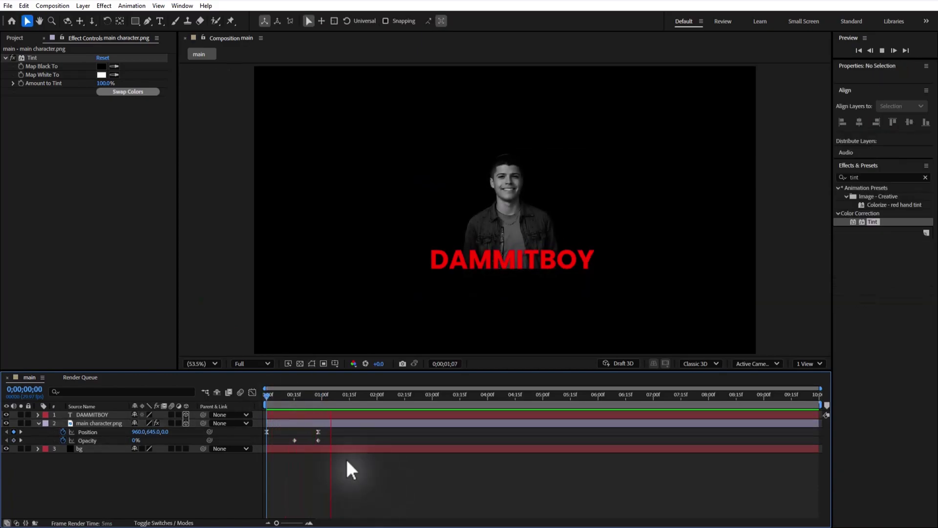
{"action": "left_click_drag", "start_coordinate": [327, 401], "coordinate": [321, 401]}
{"action": "left_click", "coordinate": [39, 423]}
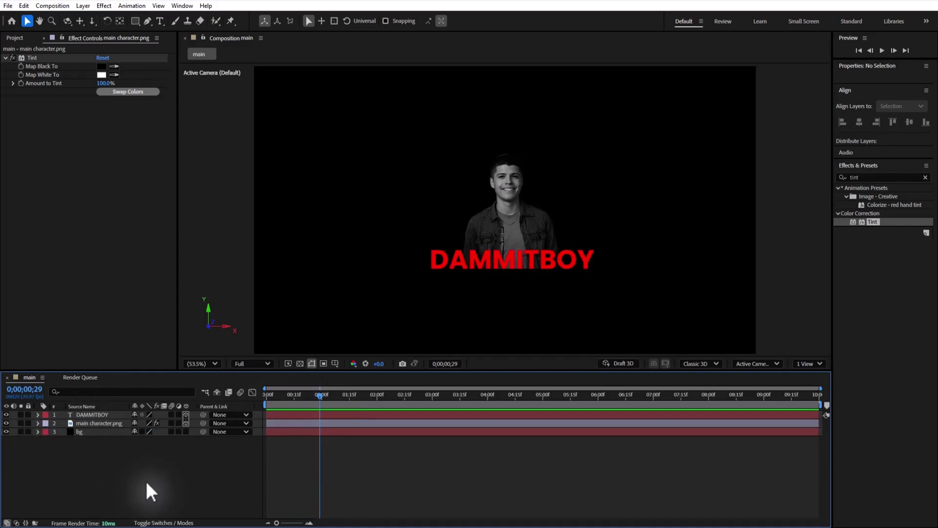
- Apply the Opacity Flicker In preset to the DAMMITBOY title
{"action": "left_click", "coordinate": [882, 177]}
{"action": "type", "text": "opacity"}
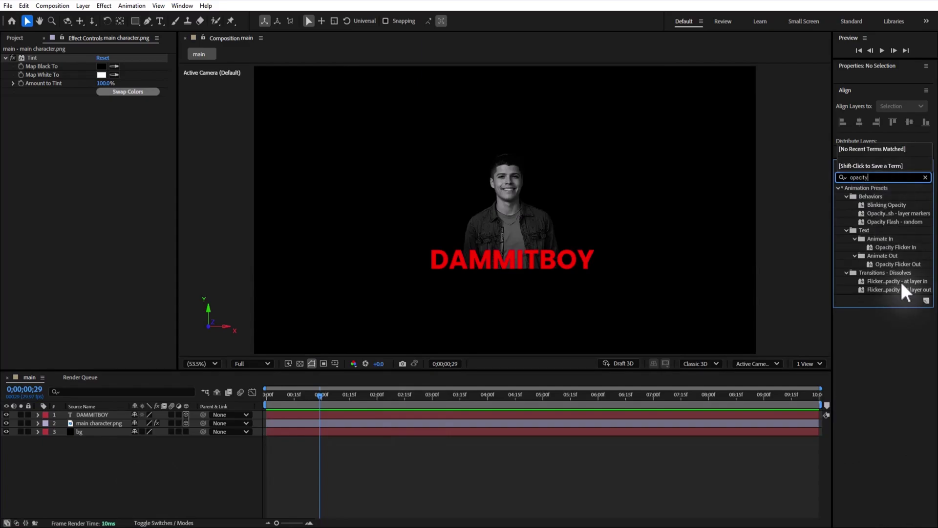
{"action": "left_click_drag", "start_coordinate": [894, 246], "coordinate": [119, 416]}
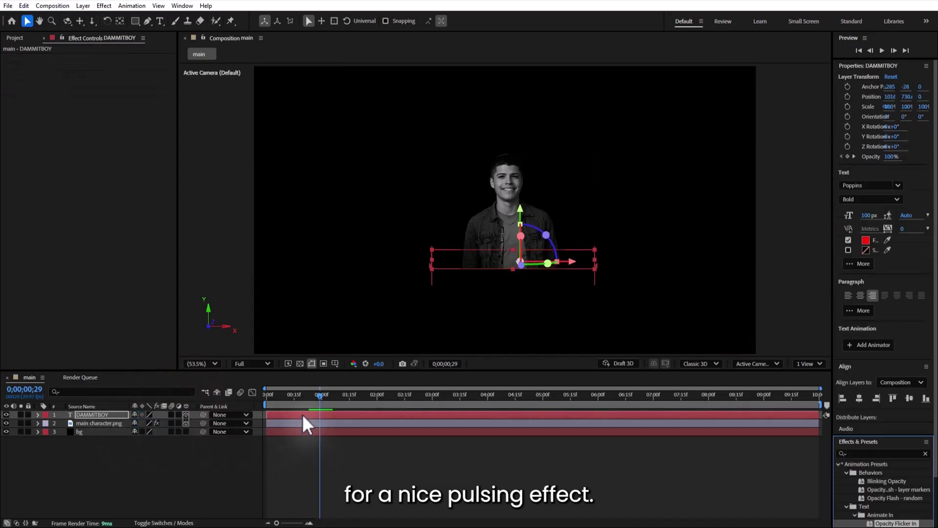
- Shift the title's flicker keyframes to start at frame 0 and preview
{"action": "left_click", "coordinate": [303, 415]}
{"action": "key", "text": "u"}
{"action": "left_click_drag", "start_coordinate": [499, 423], "coordinate": [269, 432]}
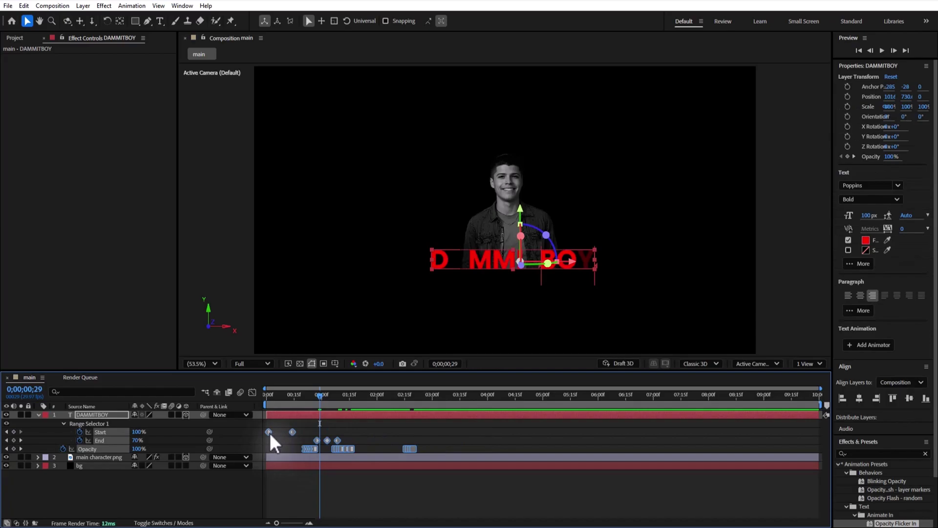
{"action": "left_click", "coordinate": [266, 398]}
{"action": "left_click", "coordinate": [462, 433]}
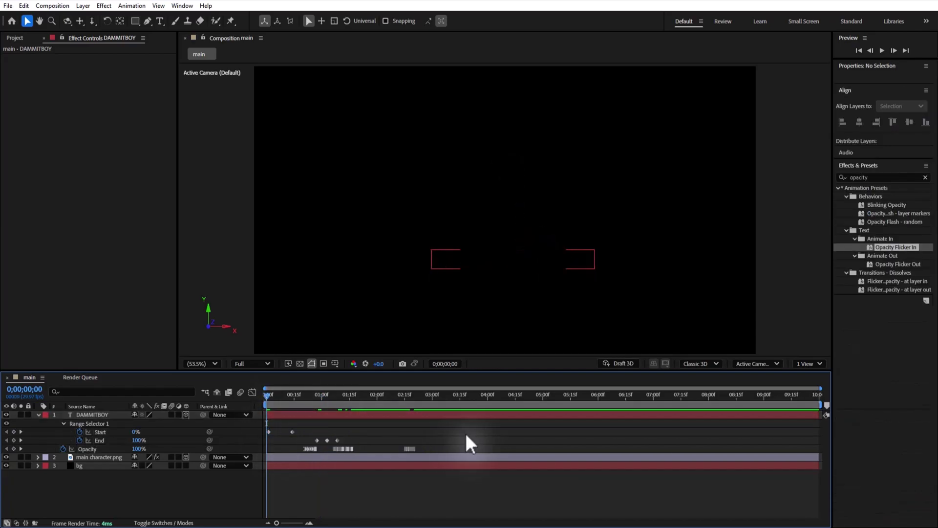
{"action": "key", "text": "space"}
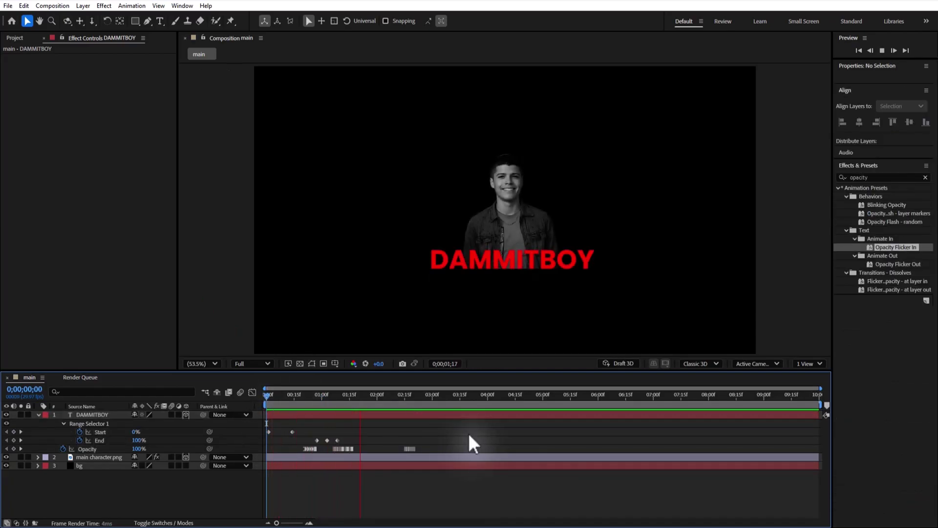
{"action": "key", "text": "space"}
- Delete the trailing opacity keyframes near 2 seconds and preview the flicker-in
{"action": "left_click_drag", "start_coordinate": [398, 426], "coordinate": [460, 447]}
{"action": "key", "text": "Delete"}
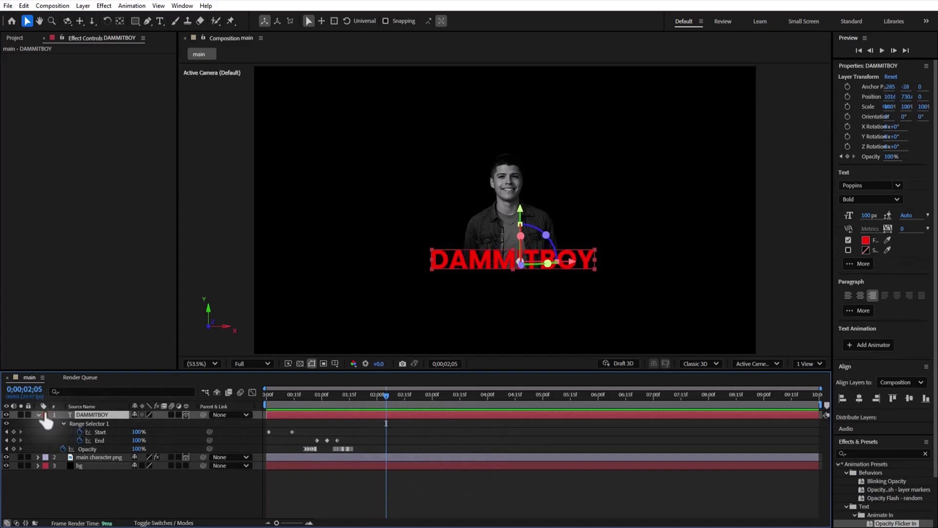
{"action": "left_click", "coordinate": [37, 414]}
{"action": "left_click", "coordinate": [151, 485]}
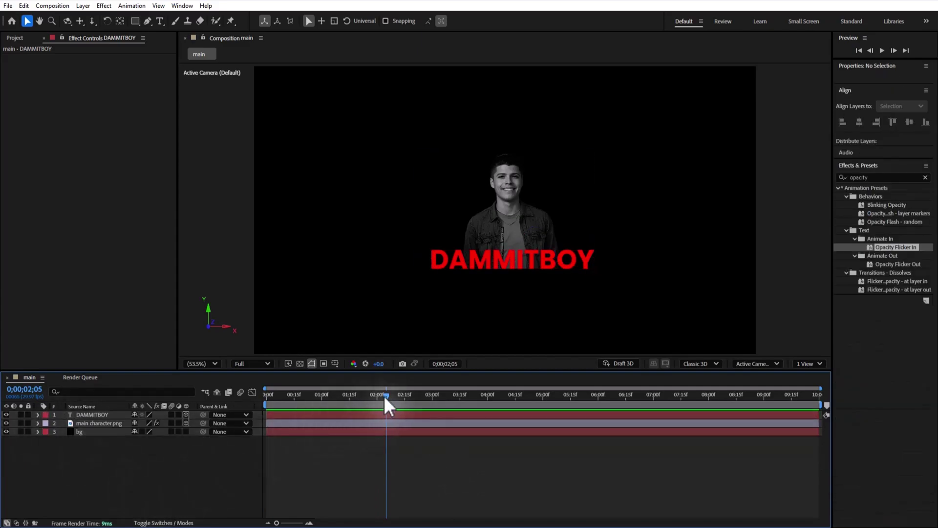
{"action": "left_click_drag", "start_coordinate": [385, 397], "coordinate": [251, 403]}
{"action": "key", "text": "space"}
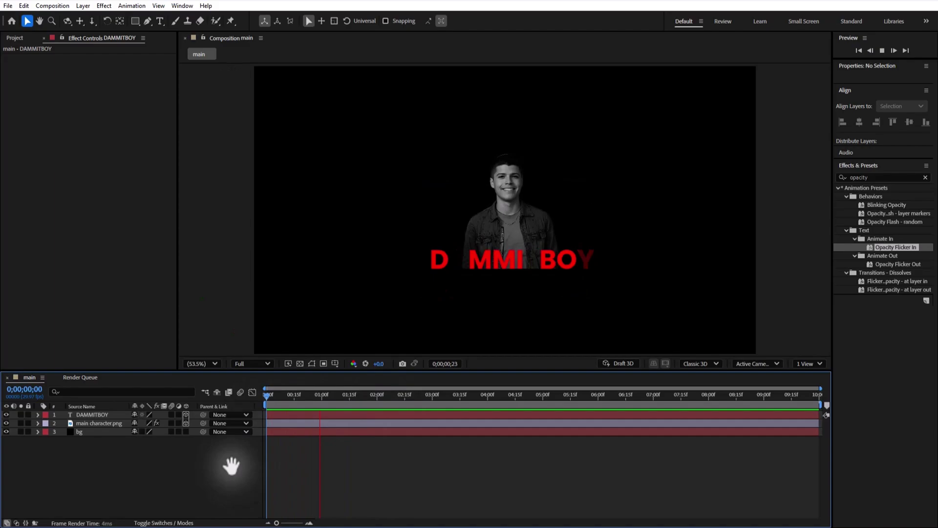
- Add the reactions video as a muted 3D layer at 25% scale above the man
{"action": "left_click_drag", "start_coordinate": [271, 395], "coordinate": [307, 403]}
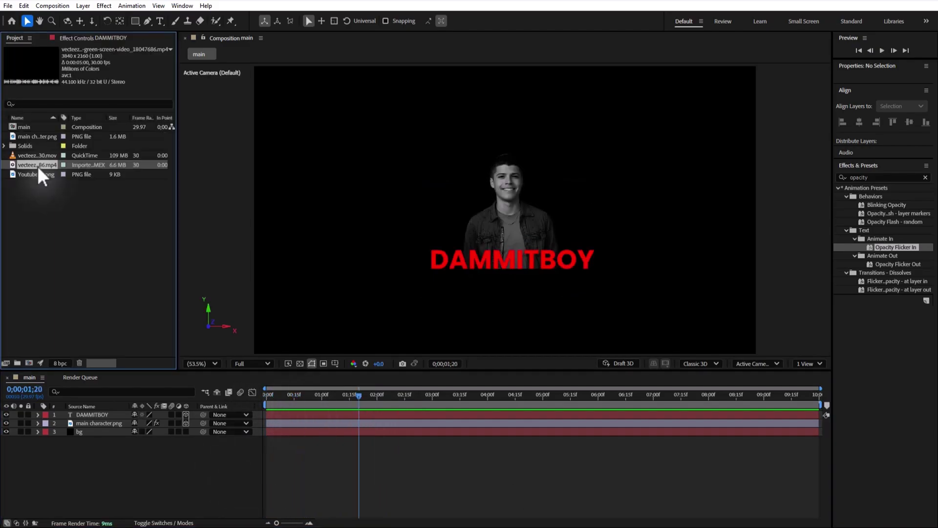
{"action": "left_click_drag", "start_coordinate": [37, 166], "coordinate": [96, 426]}
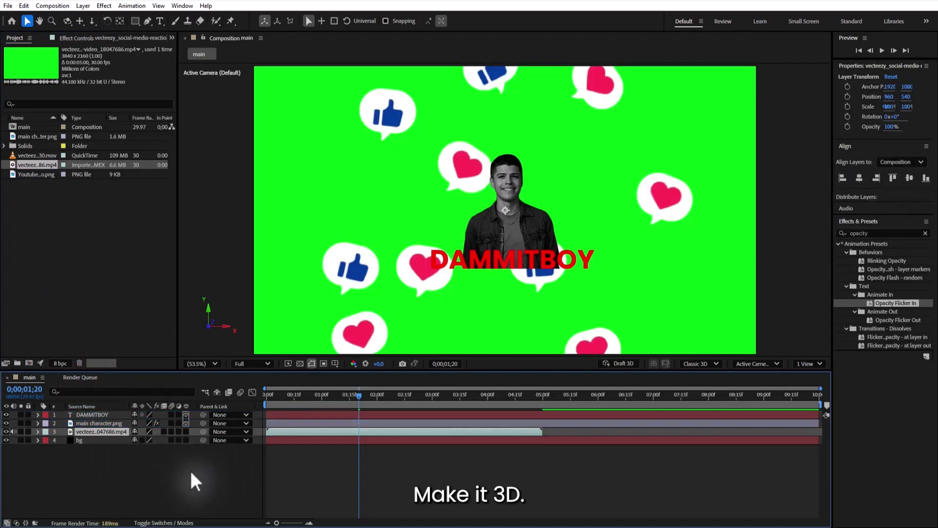
{"action": "key", "text": "s"}
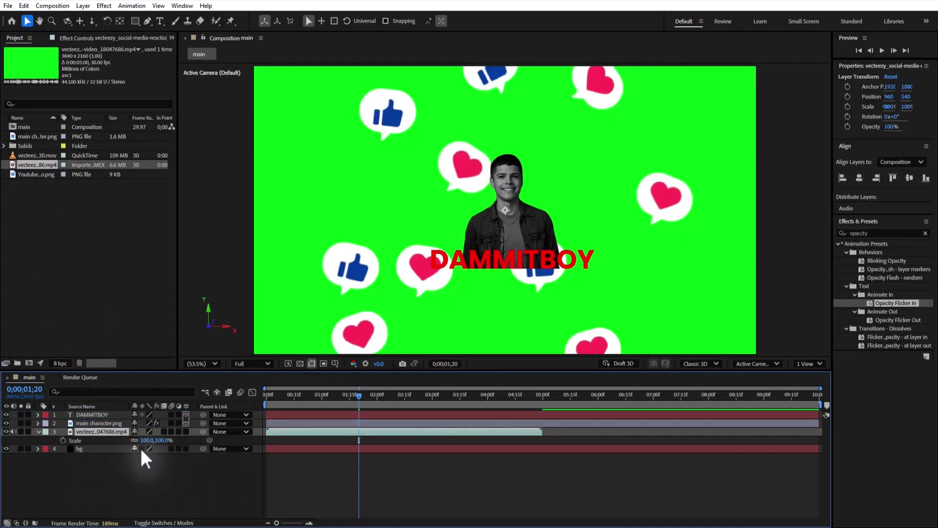
{"action": "left_click", "coordinate": [186, 432]}
{"action": "left_click_drag", "start_coordinate": [143, 442], "coordinate": [102, 442]}
{"action": "left_click", "coordinate": [15, 432]}
{"action": "left_click_drag", "start_coordinate": [556, 192], "coordinate": [556, 123]}
{"action": "left_click_drag", "start_coordinate": [143, 441], "coordinate": [146, 441]}
{"action": "left_click_drag", "start_coordinate": [571, 151], "coordinate": [571, 147]}
{"action": "left_click", "coordinate": [38, 432]}
{"action": "left_click", "coordinate": [105, 471]}
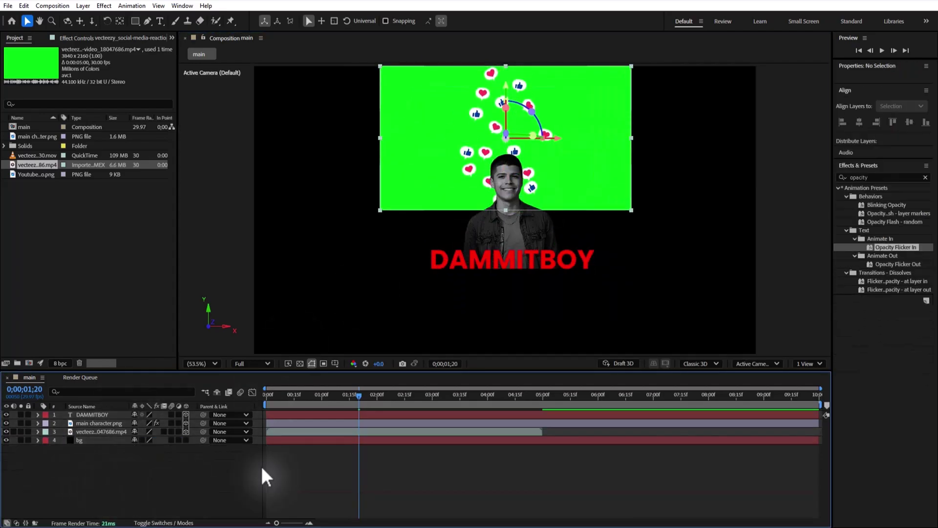
- Key out the reactions video's green background with Keylight (1.2)
{"action": "left_click", "coordinate": [877, 177]}
{"action": "key", "text": "BackSpace"}
{"action": "key", "text": "BackSpace"}
{"action": "key", "text": "BackSpace"}
{"action": "key", "text": "BackSpace"}
{"action": "key", "text": "BackSpace"}
{"action": "key", "text": "BackSpace"}
{"action": "key", "text": "BackSpace"}
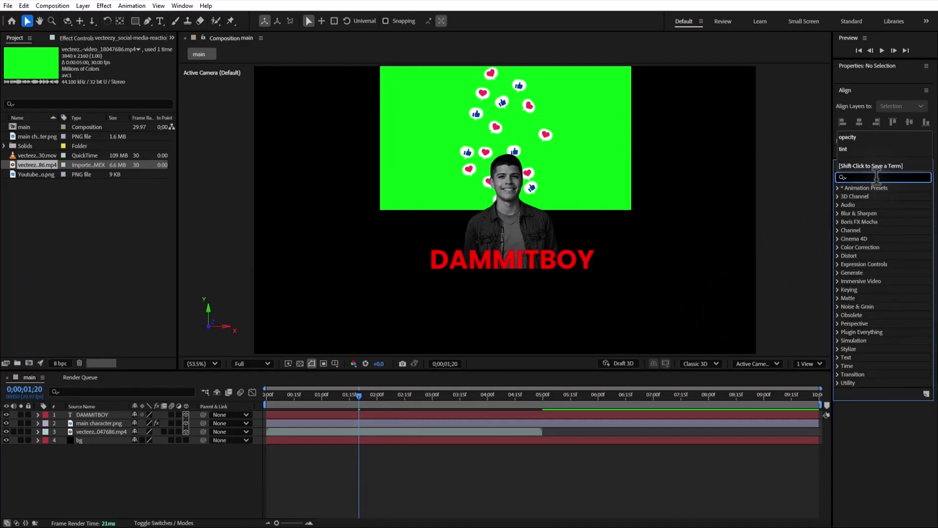
{"action": "type", "text": "k"}
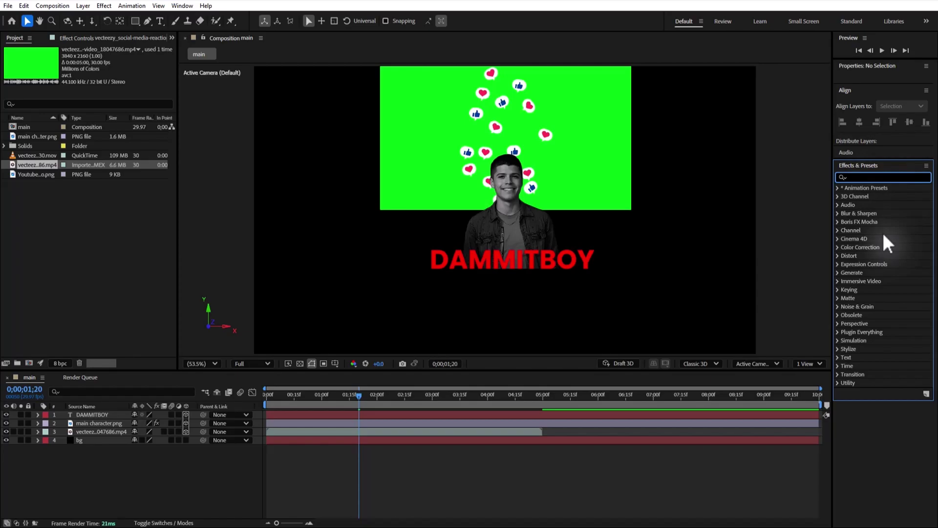
{"action": "left_click", "coordinate": [836, 289]}
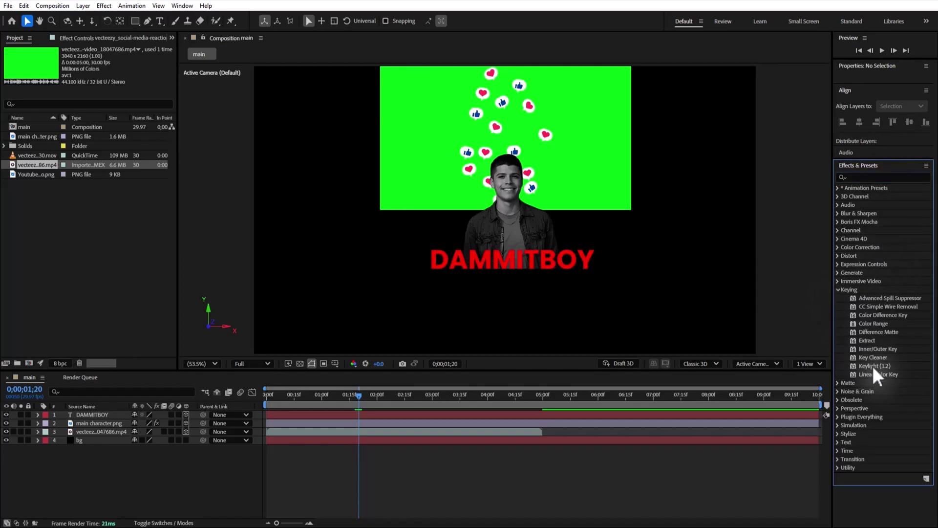
{"action": "left_click_drag", "start_coordinate": [872, 366], "coordinate": [145, 430]}
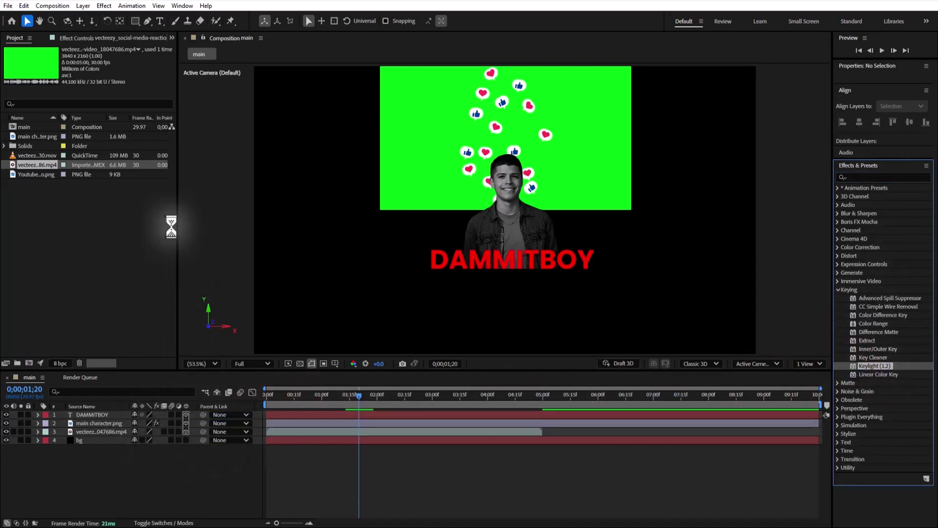
{"action": "left_click", "coordinate": [418, 103]}
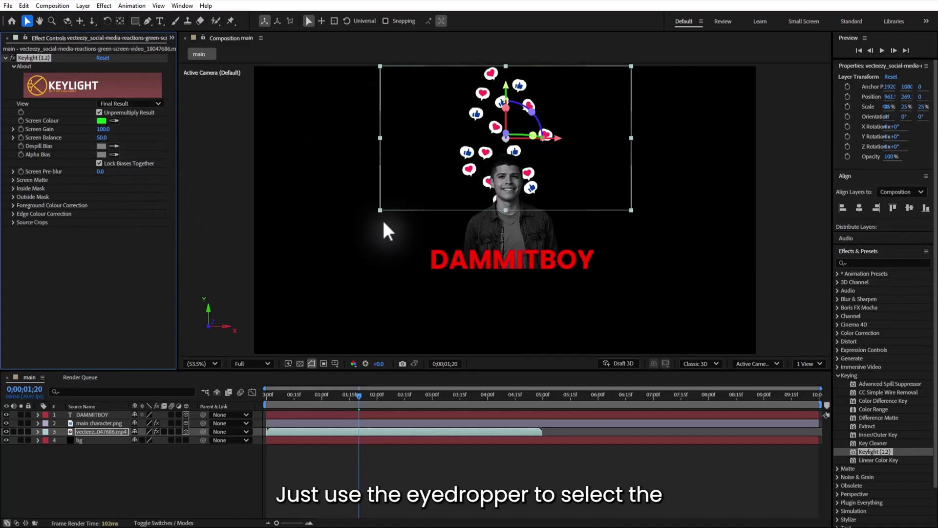
{"action": "left_click", "coordinate": [177, 471]}
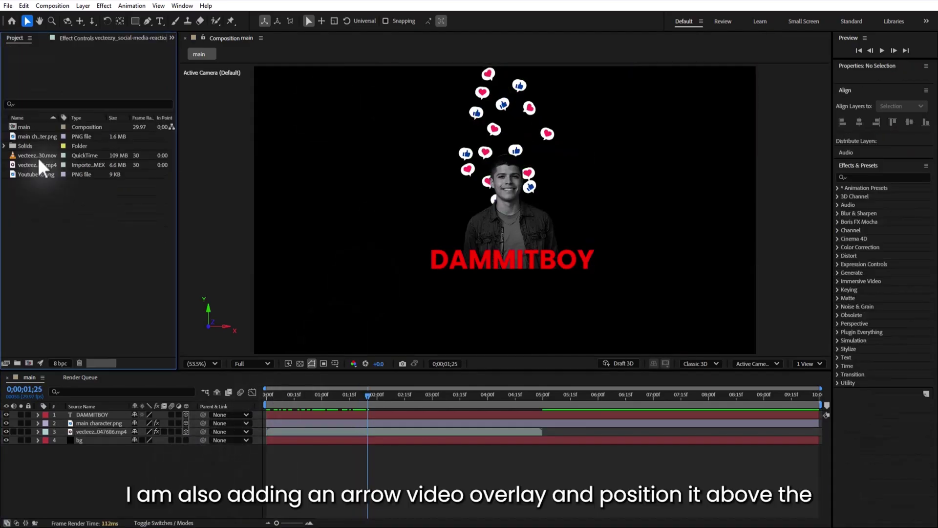
- Add the arrow animation as a top 3D layer at 20% scale right of the man
{"action": "left_click_drag", "start_coordinate": [38, 157], "coordinate": [82, 416]}
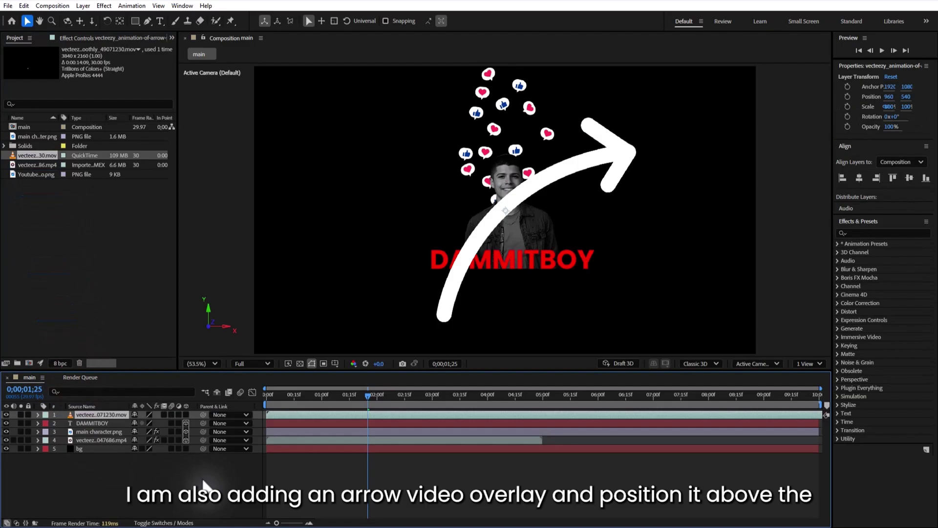
{"action": "left_click", "coordinate": [186, 415]}
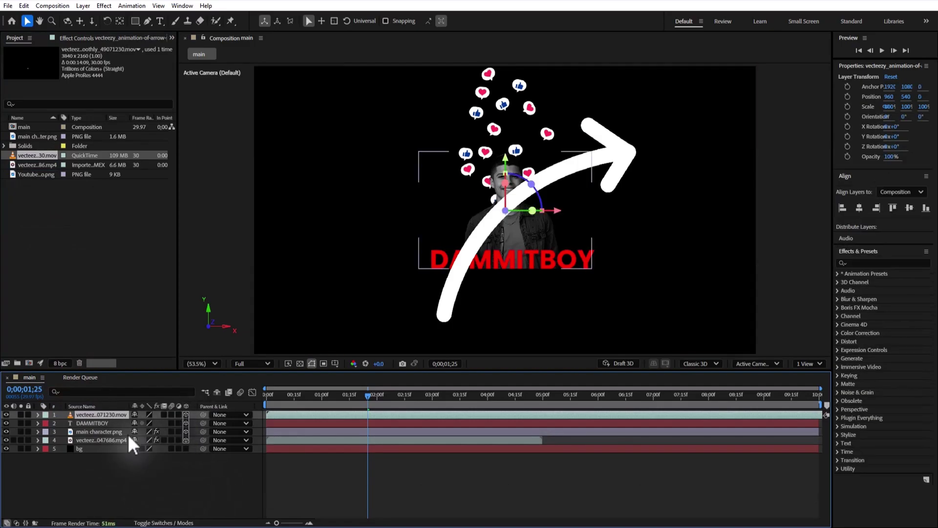
{"action": "key", "text": "s"}
{"action": "left_click_drag", "start_coordinate": [151, 424], "coordinate": [113, 433]}
{"action": "left_click_drag", "start_coordinate": [495, 223], "coordinate": [566, 204]}
{"action": "left_click", "coordinate": [77, 503]}
{"action": "key", "text": "u"}
- Make the arrow layer start at frame 16
{"action": "left_click_drag", "start_coordinate": [296, 394], "coordinate": [365, 421]}
{"action": "left_click", "coordinate": [280, 414]}
{"action": "key", "text": "bracketleft"}
{"action": "left_click", "coordinate": [162, 475]}
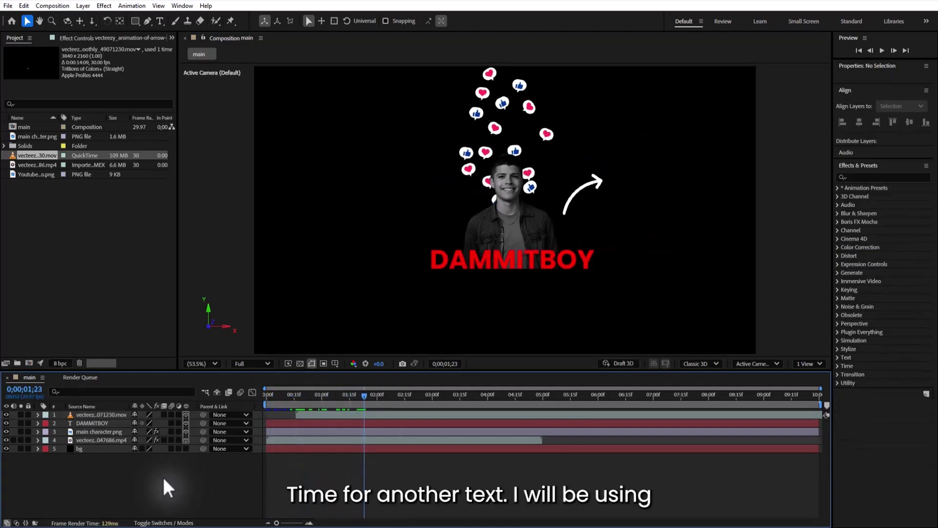
- Create a white INFLUENCER text layer in the composition
{"action": "left_click", "coordinate": [160, 20]}
{"action": "left_click", "coordinate": [314, 201]}
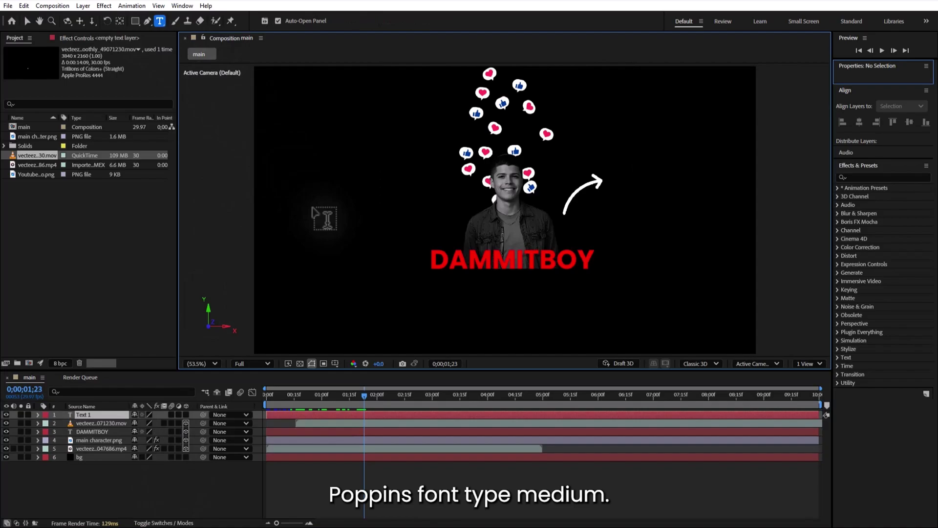
{"action": "type", "text": "INFLUENCER"}
{"action": "key", "text": "ctrl+a"}
{"action": "left_click", "coordinate": [865, 210]}
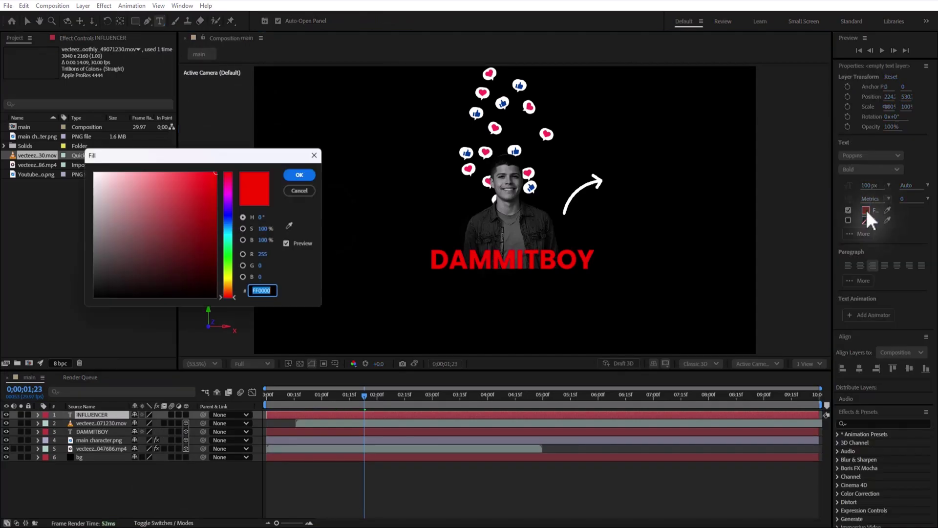
{"action": "left_click", "coordinate": [94, 170]}
{"action": "left_click", "coordinate": [297, 174]}
{"action": "left_click", "coordinate": [28, 21]}
- Centre INFLUENCER's anchor, set Medium style, make it 3D, shrink it, and place it beside the arrow
{"action": "key", "text": "y"}
{"action": "left_click_drag", "start_coordinate": [293, 198], "coordinate": [625, 178]}
{"action": "left_click", "coordinate": [898, 169]}
{"action": "left_click", "coordinate": [864, 272]}
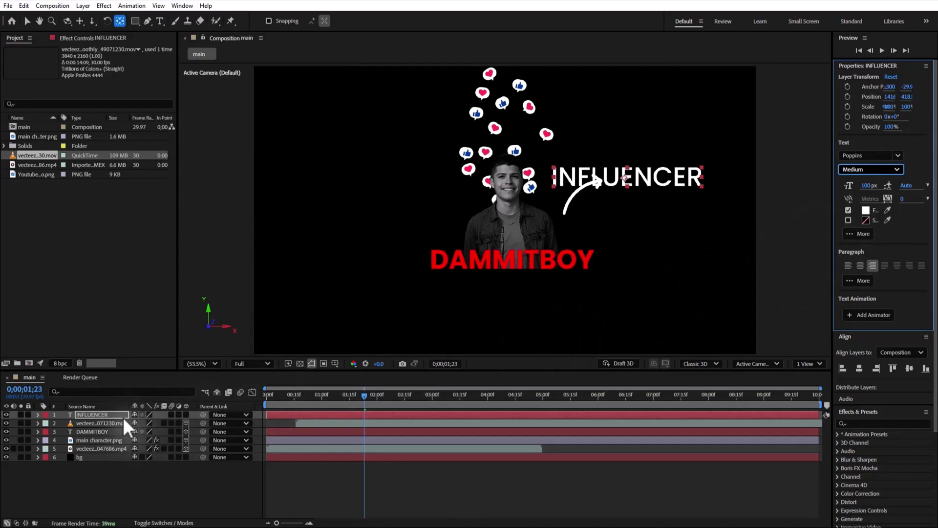
{"action": "left_click", "coordinate": [185, 415]}
{"action": "key", "text": "s"}
{"action": "left_click_drag", "start_coordinate": [868, 216], "coordinate": [845, 217]}
{"action": "key", "text": "v"}
{"action": "left_click", "coordinate": [148, 482]}
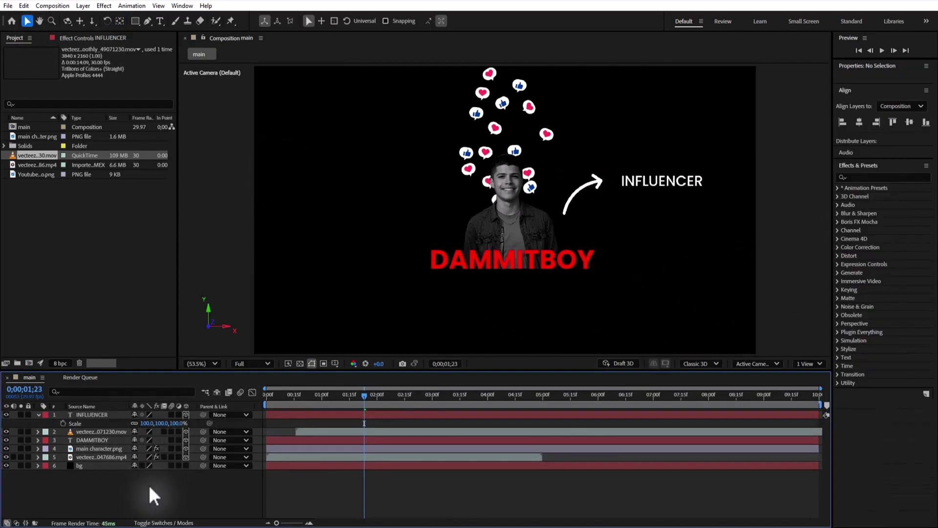
{"action": "left_click_drag", "start_coordinate": [662, 182], "coordinate": [649, 179]}
- Fill INFLUENCER with pink sampled from DAMMITBOY and start the layer at 0;00;01;06
{"action": "left_click", "coordinate": [865, 240]}
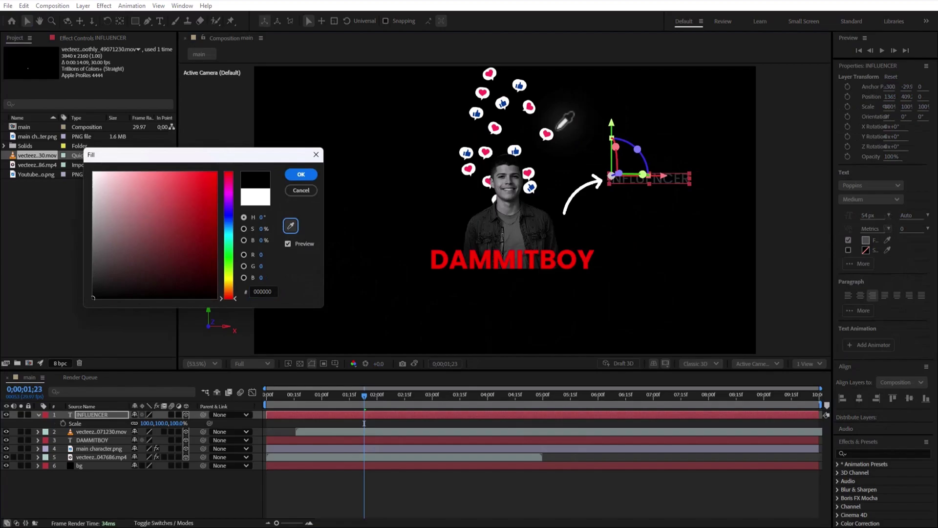
{"action": "left_click", "coordinate": [547, 133]}
{"action": "left_click", "coordinate": [301, 174]}
{"action": "left_click_drag", "start_coordinate": [363, 403], "coordinate": [333, 405]}
{"action": "left_click", "coordinate": [342, 415]}
{"action": "key", "text": "alt+bracketleft"}
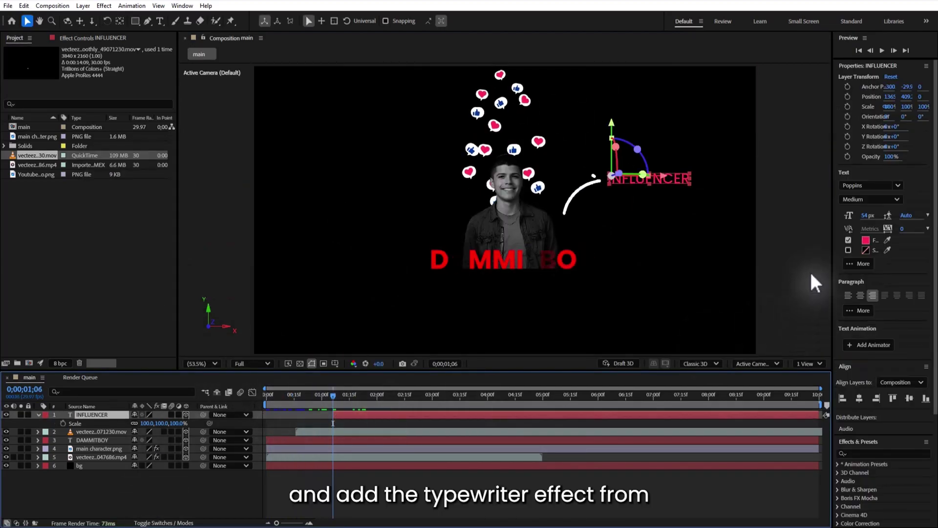
- Apply the Typewriter preset to INFLUENCER so typing finishes at 0;00;02;15, then preview it
{"action": "left_click", "coordinate": [861, 65]}
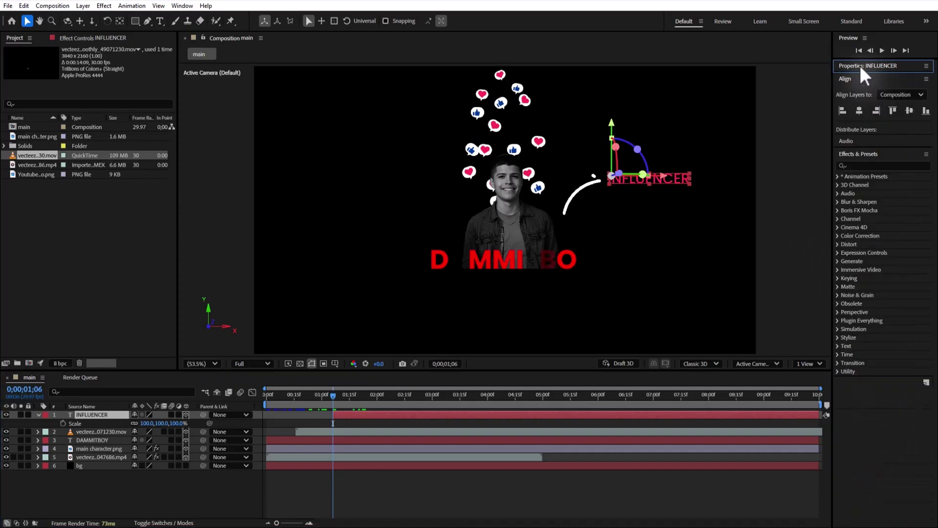
{"action": "left_click", "coordinate": [862, 166]}
{"action": "type", "text": "ty"}
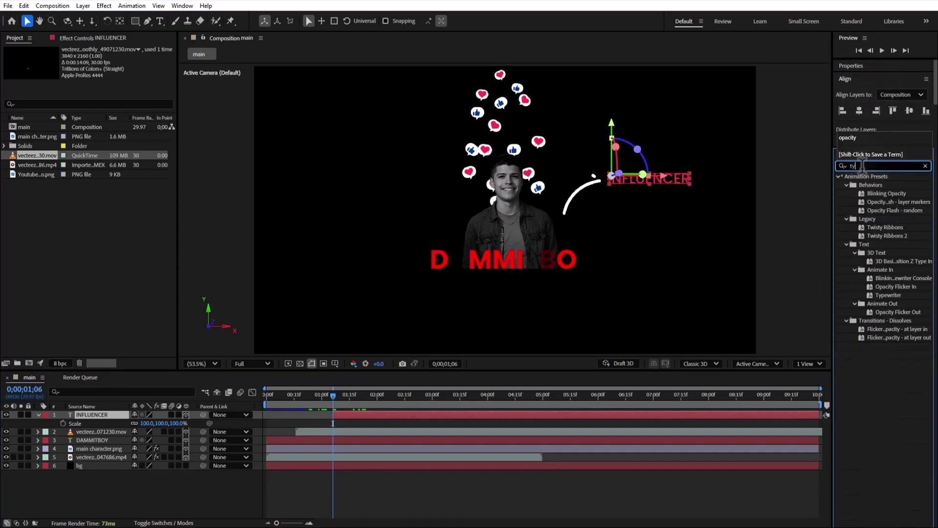
{"action": "type", "text": "p"}
{"action": "left_click_drag", "start_coordinate": [888, 227], "coordinate": [377, 419]}
{"action": "key", "text": "u"}
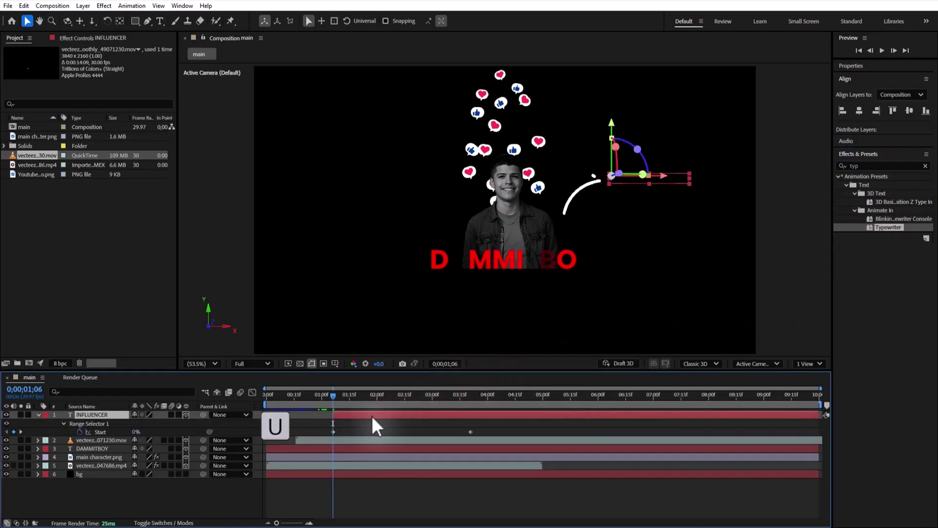
{"action": "left_click_drag", "start_coordinate": [332, 392], "coordinate": [404, 405]}
{"action": "left_click_drag", "start_coordinate": [470, 432], "coordinate": [406, 435]}
{"action": "left_click_drag", "start_coordinate": [405, 397], "coordinate": [265, 405]}
{"action": "left_click", "coordinate": [342, 475]}
{"action": "key", "text": "space"}
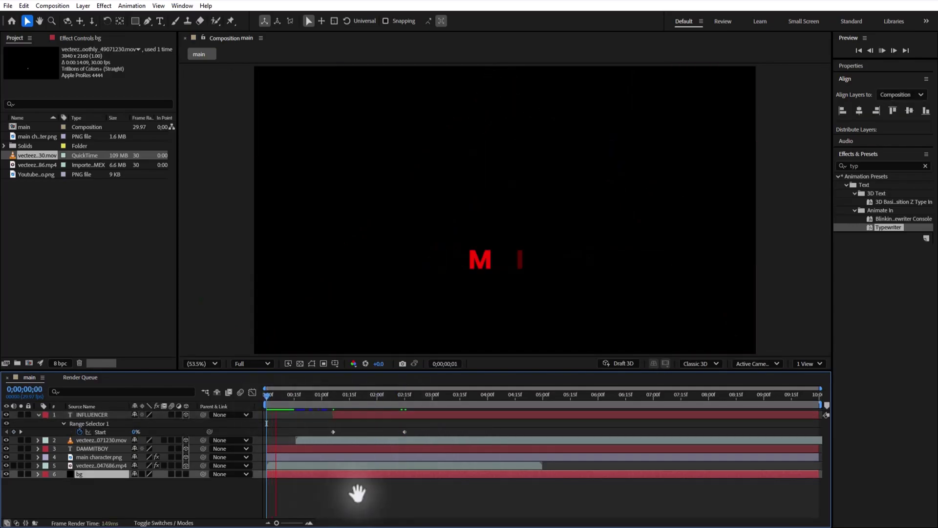
{"action": "key", "text": "space"}
{"action": "left_click", "coordinate": [38, 415]}
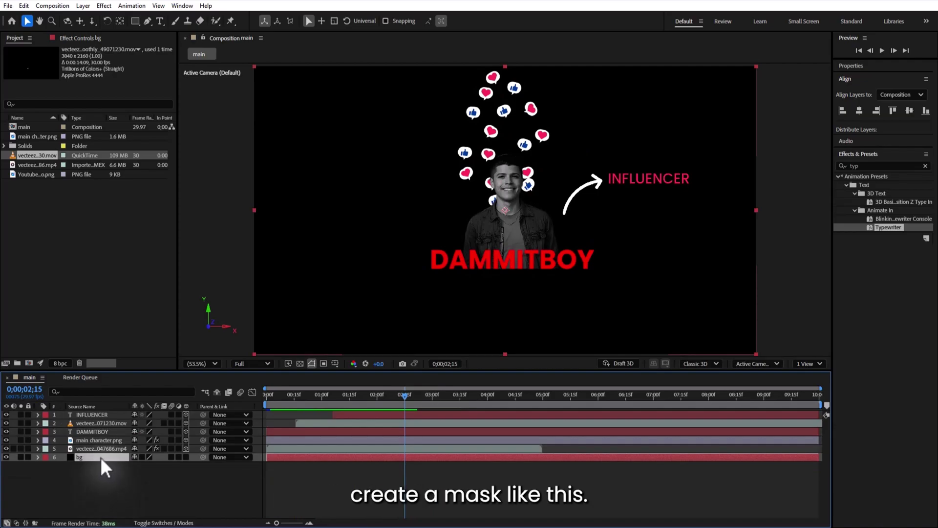
- Mask the character's lower body with an inverted rectangle feathered 101 px, and turn DAMMITBOY back on
{"action": "left_click", "coordinate": [98, 441]}
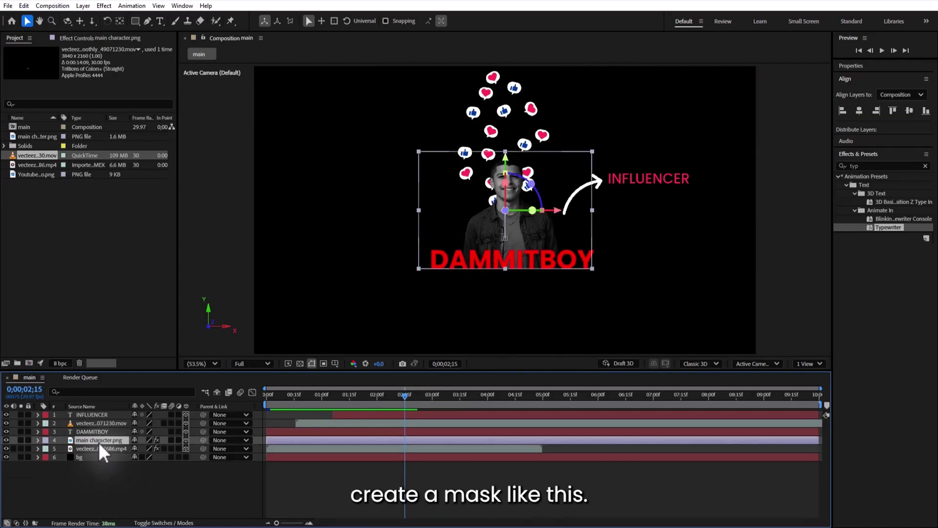
{"action": "left_click", "coordinate": [135, 21]}
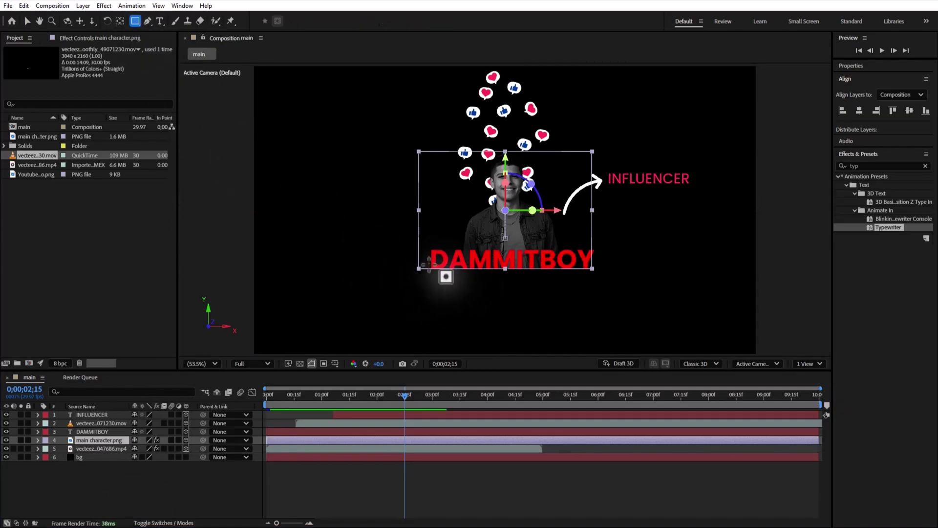
{"action": "left_click_drag", "start_coordinate": [428, 264], "coordinate": [459, 275]}
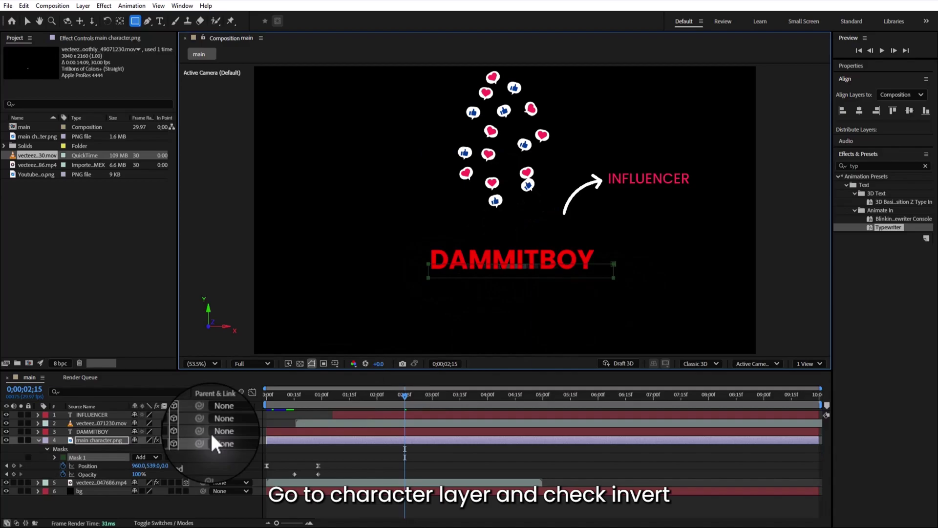
{"action": "left_click", "coordinate": [168, 457]}
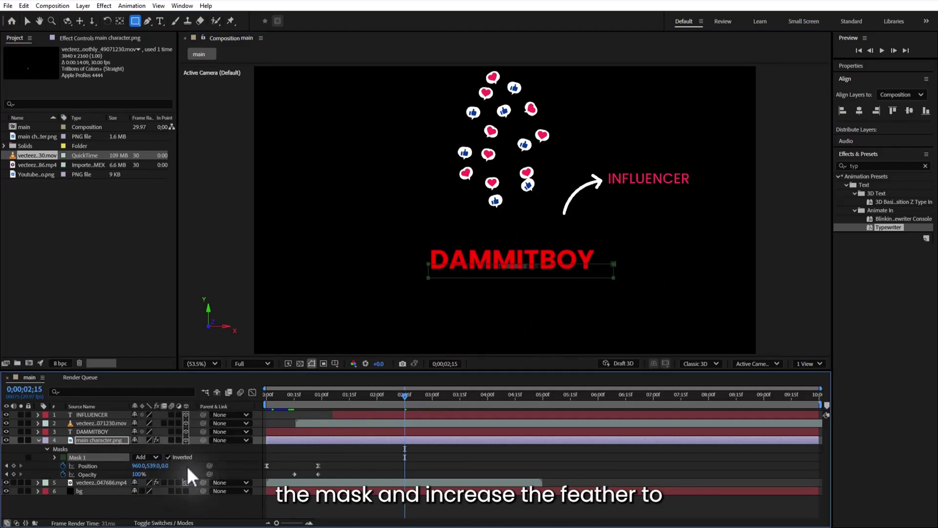
{"action": "left_click", "coordinate": [192, 468]}
{"action": "left_click", "coordinate": [55, 457]}
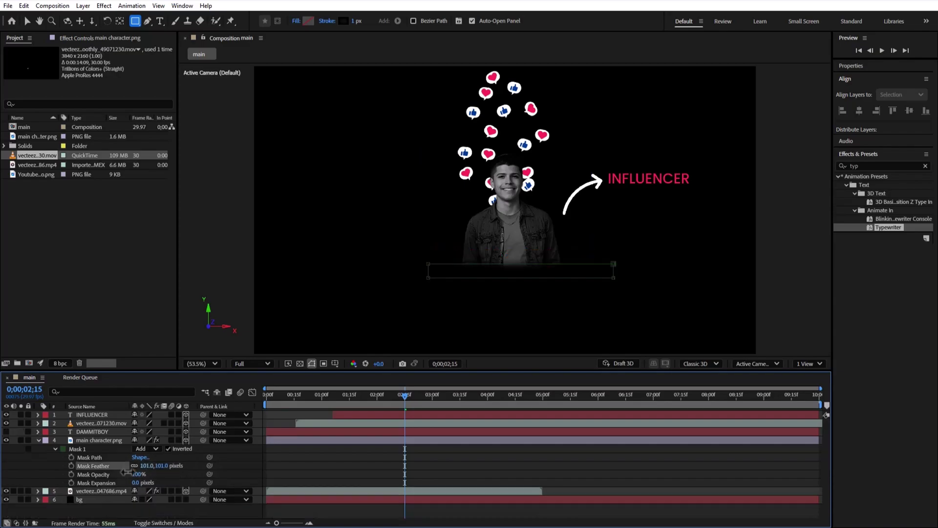
{"action": "left_click", "coordinate": [38, 440]}
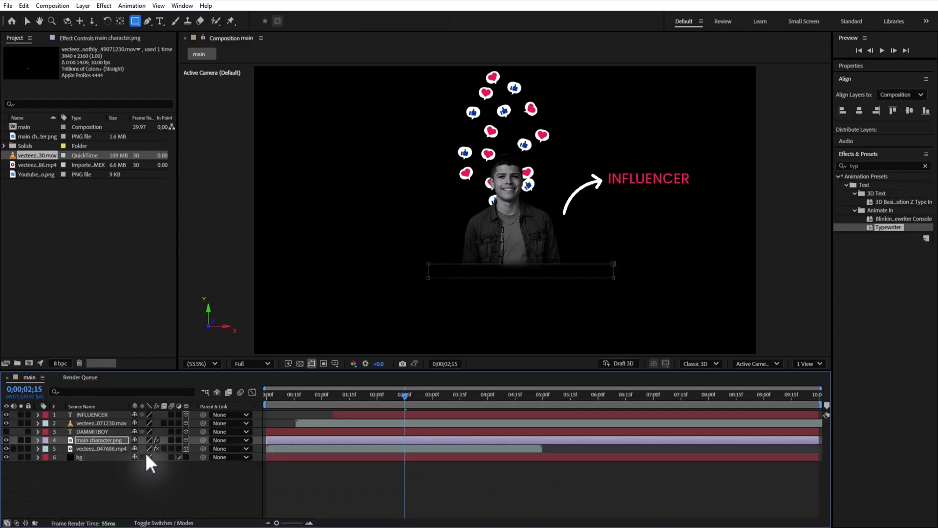
{"action": "left_click", "coordinate": [6, 431]}
{"action": "left_click", "coordinate": [104, 486]}
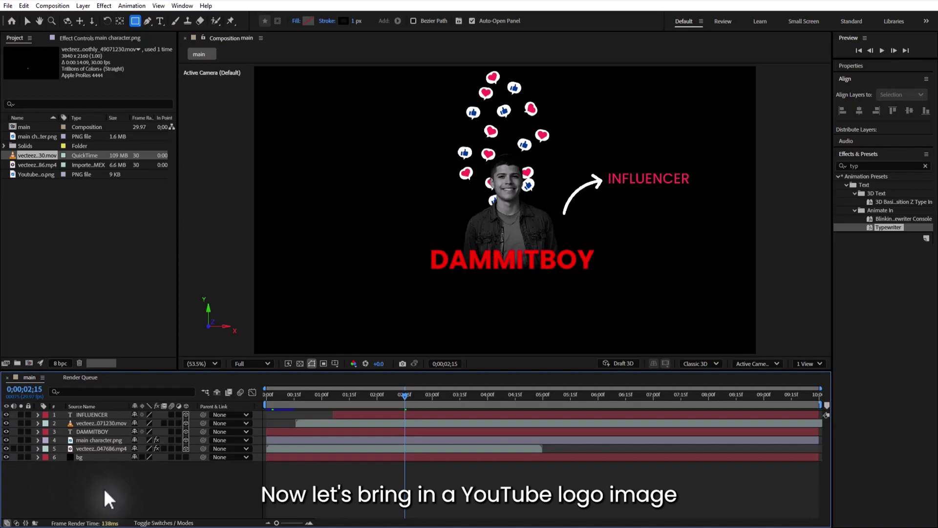
- Add Youtube_logo.png as the top layer and zoom in on it at 0;00;01;06
{"action": "left_click_drag", "start_coordinate": [39, 175], "coordinate": [110, 412]}
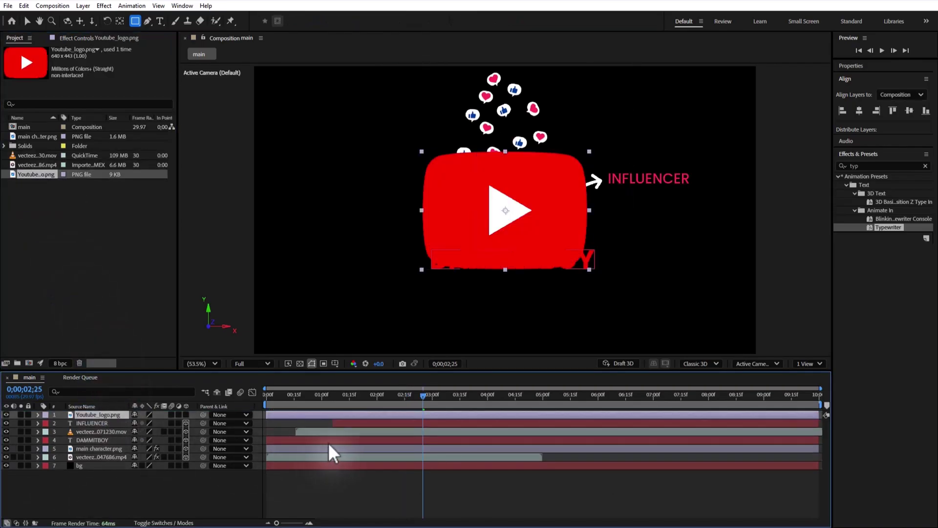
{"action": "left_click_drag", "start_coordinate": [335, 397], "coordinate": [333, 398]}
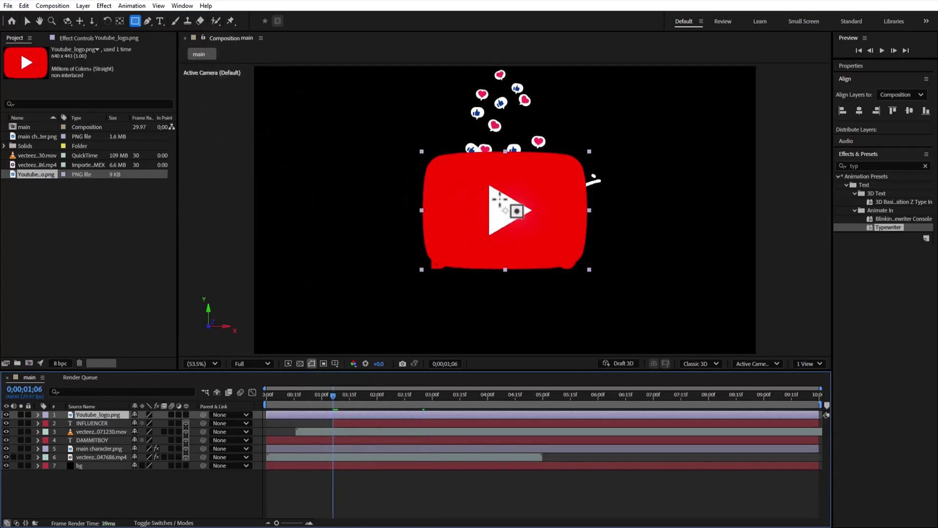
{"action": "scroll", "coordinate": [500, 199], "scroll_direction": "up", "scroll_amount": 1}
{"action": "key", "text": "period"}
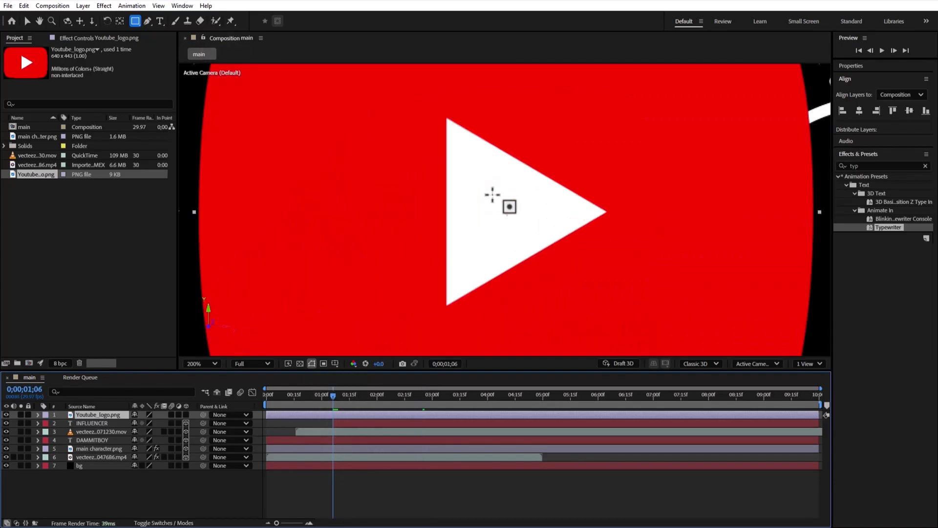
- Draw a Pen triangle mask around the logo's white play icon
{"action": "left_click", "coordinate": [147, 22]}
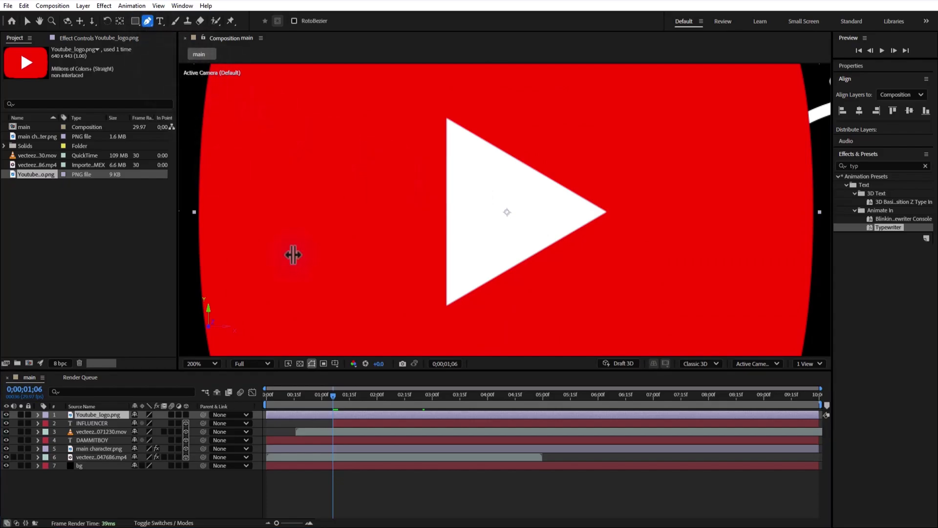
{"action": "left_click", "coordinate": [446, 304]}
{"action": "left_click", "coordinate": [446, 116]}
{"action": "left_click", "coordinate": [605, 210]}
{"action": "left_click", "coordinate": [446, 304]}
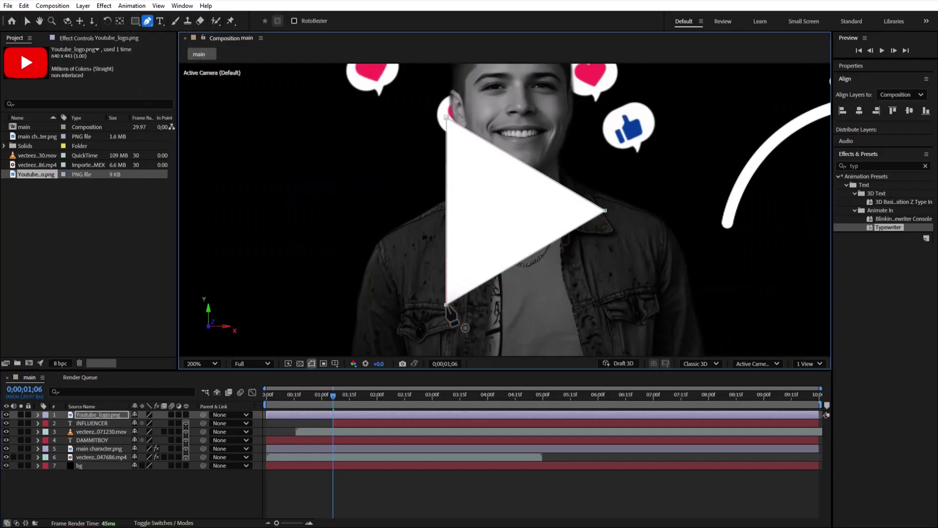
{"action": "left_click", "coordinate": [151, 497]}
{"action": "left_click", "coordinate": [108, 414]}
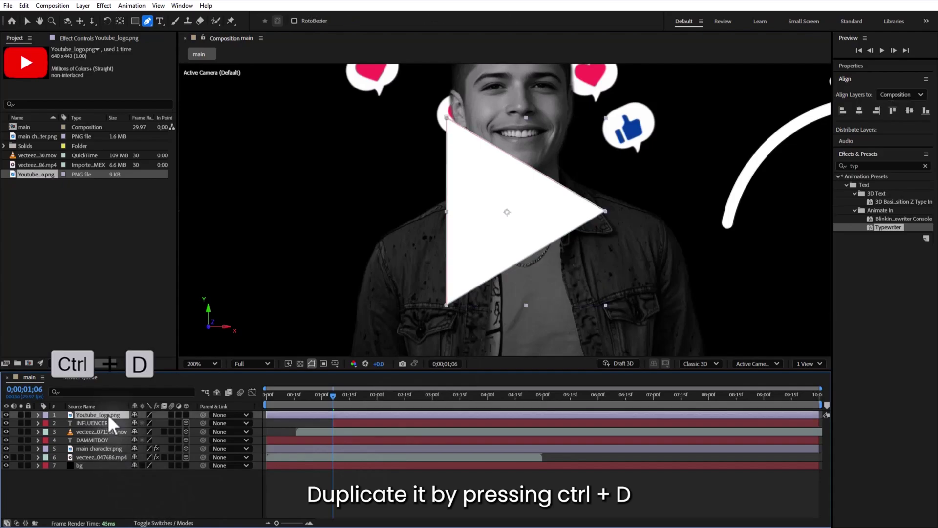
- Duplicate the logo layer and invert the top copy's mask to cut a triangle hole
{"action": "key", "text": "ctrl+d"}
{"action": "key", "text": "m"}
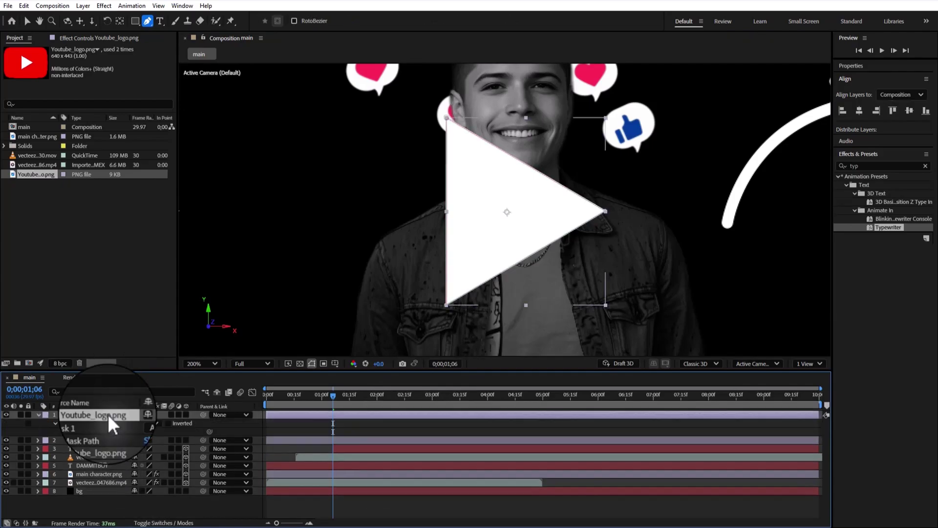
{"action": "left_click", "coordinate": [168, 423]}
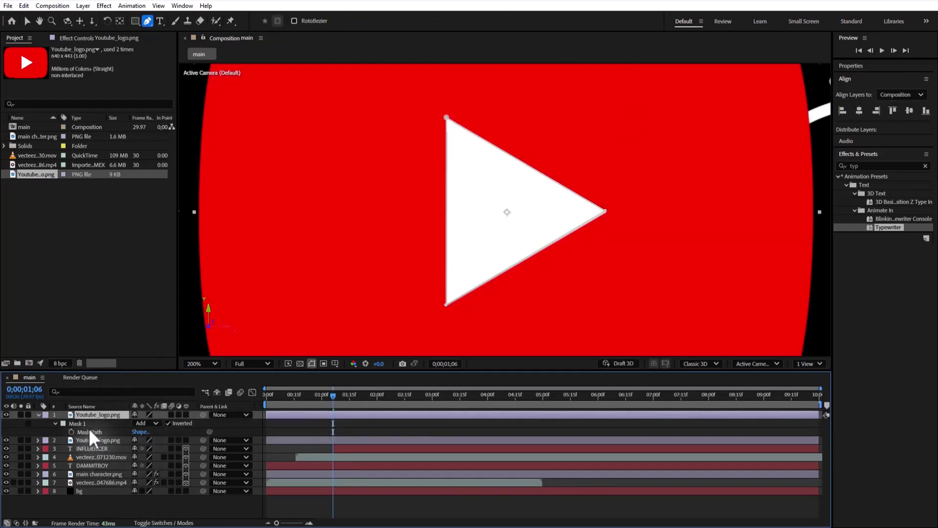
{"action": "left_click", "coordinate": [38, 415]}
- Rename the lower copy 'triangle', make the top logo 3D, and hide the triangle layer
{"action": "right_click", "coordinate": [95, 425]}
{"action": "left_click", "coordinate": [122, 407]}
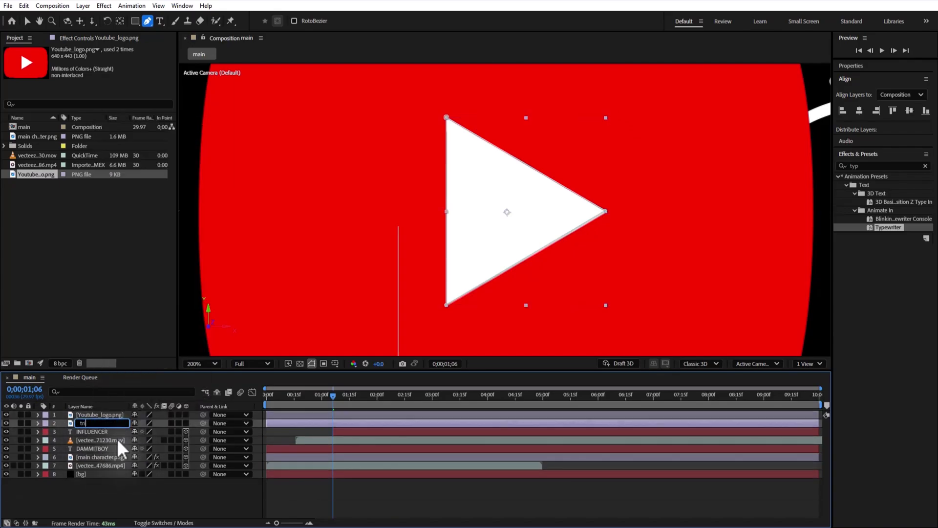
{"action": "type", "text": "triangle"}
{"action": "key", "text": "Return"}
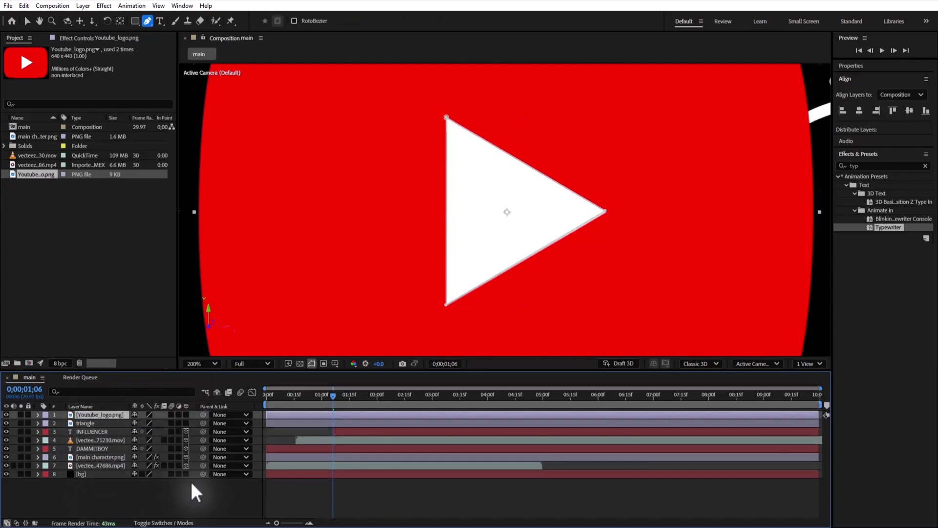
{"action": "left_click", "coordinate": [185, 415]}
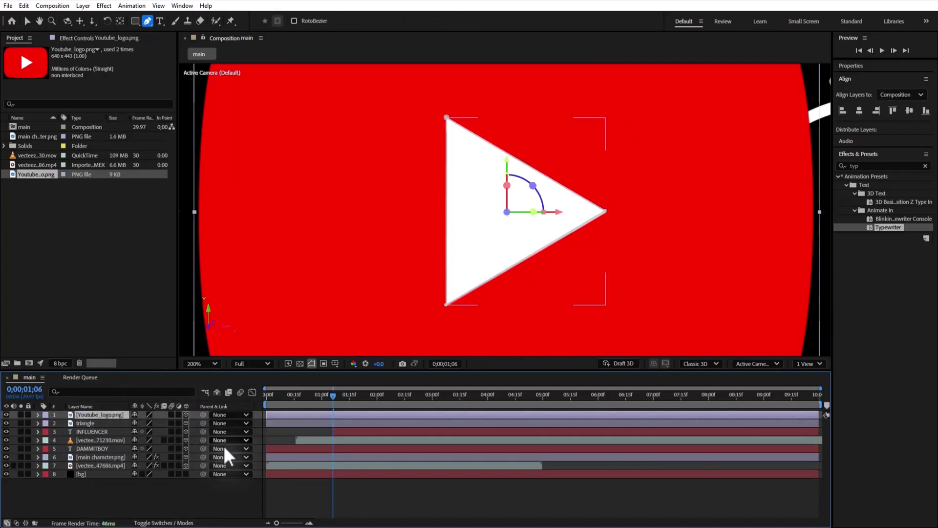
{"action": "left_click", "coordinate": [110, 424]}
{"action": "left_click", "coordinate": [6, 422]}
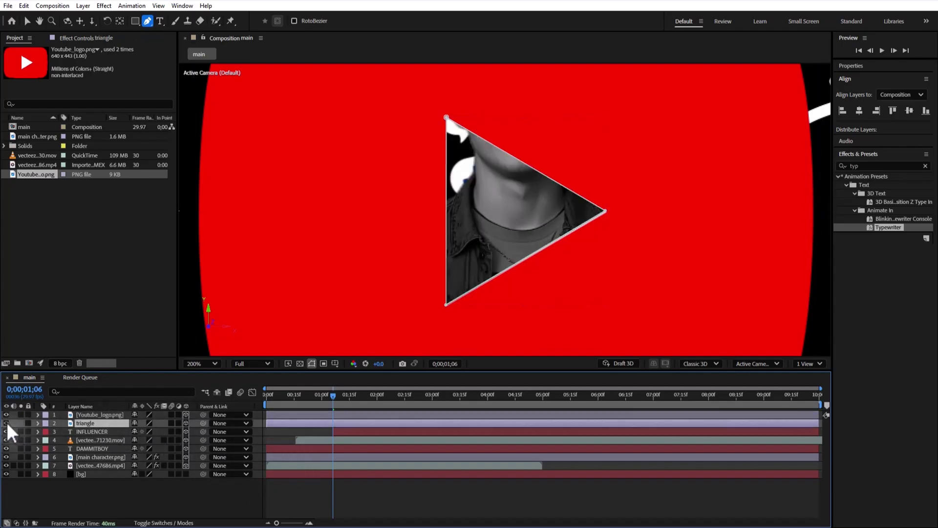
{"action": "left_click", "coordinate": [210, 363]}
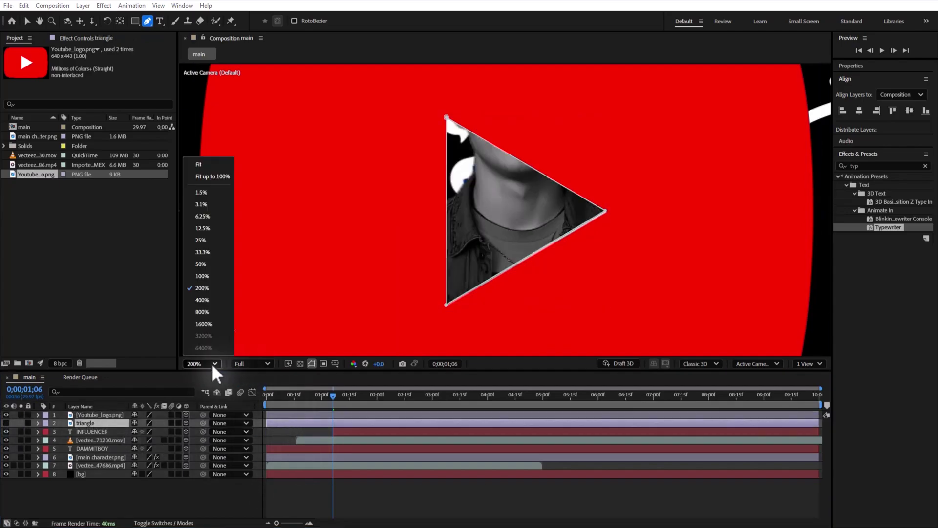
- Fit the composition in view and add a new camera, Camera 1
{"action": "left_click", "coordinate": [215, 180]}
{"action": "right_click", "coordinate": [118, 497]}
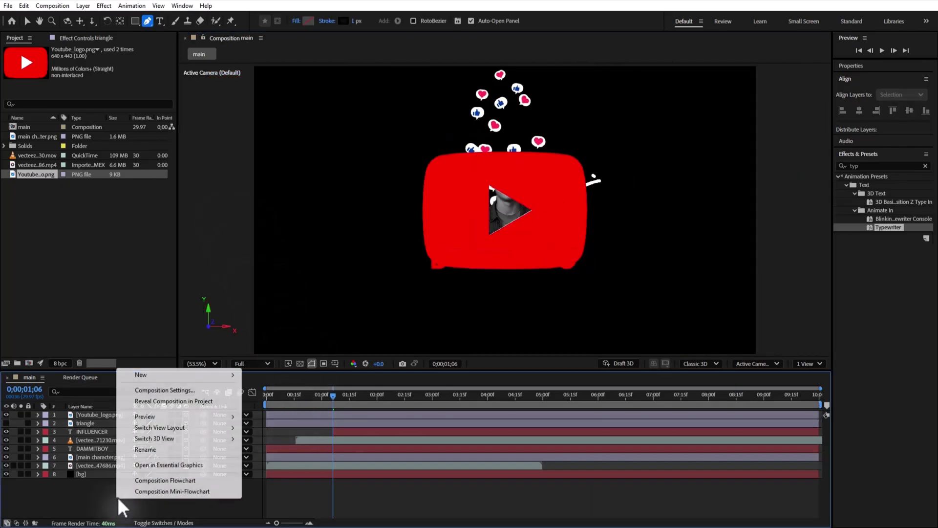
{"action": "mouse_move", "coordinate": [137, 379]}
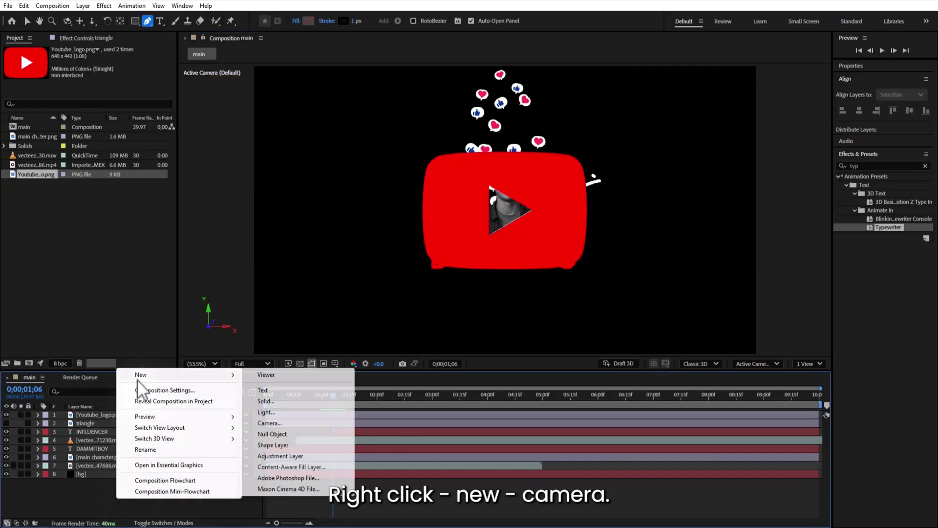
{"action": "left_click", "coordinate": [280, 422]}
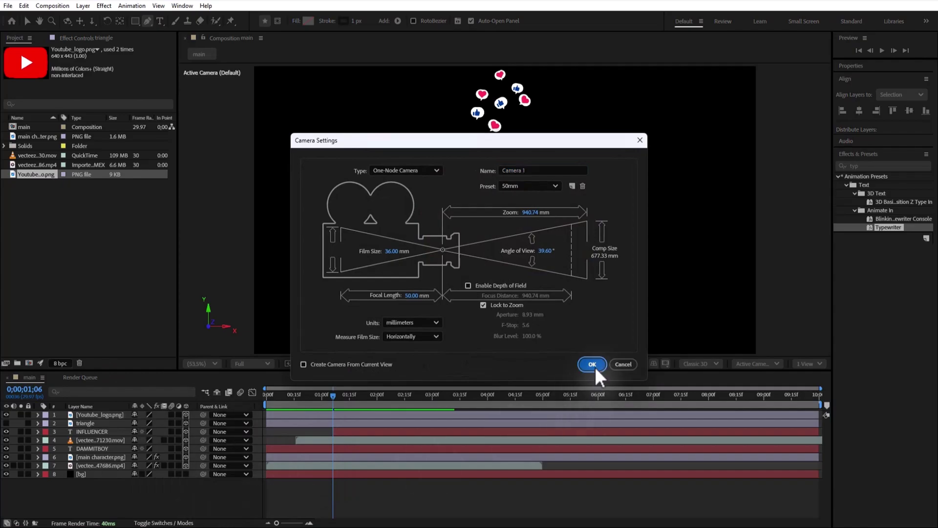
{"action": "left_click", "coordinate": [593, 364]}
- Add a 3D Null Object and parent Camera 1 to Null 1
{"action": "right_click", "coordinate": [104, 489]}
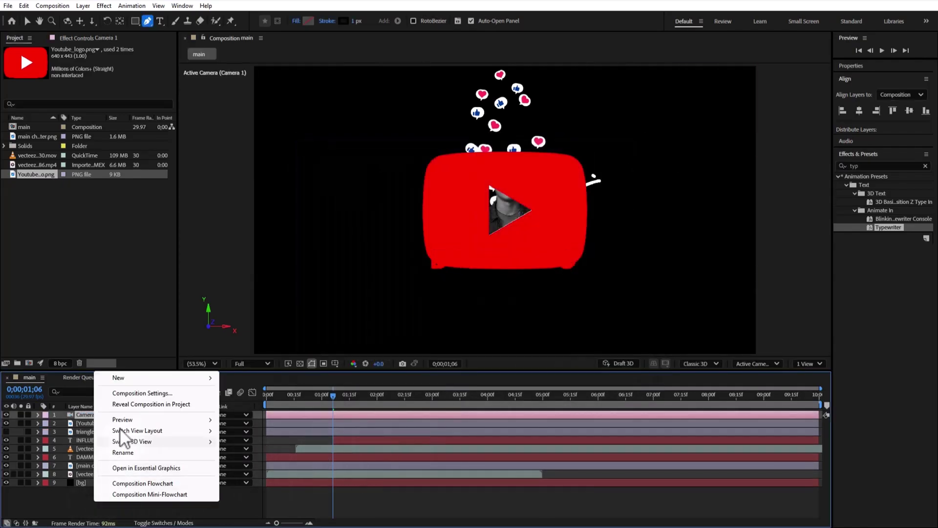
{"action": "mouse_move", "coordinate": [117, 378]}
{"action": "left_click", "coordinate": [249, 437]}
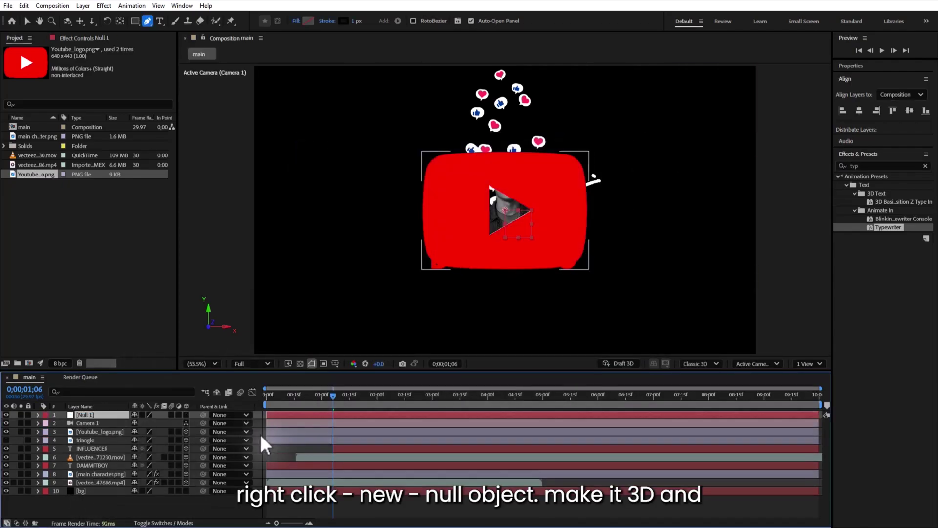
{"action": "left_click", "coordinate": [186, 414]}
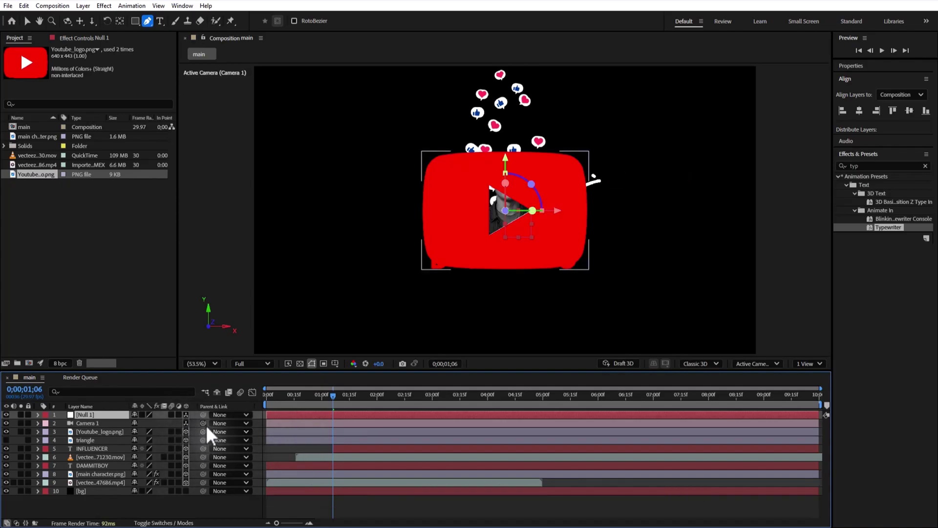
{"action": "left_click_drag", "start_coordinate": [203, 424], "coordinate": [103, 416]}
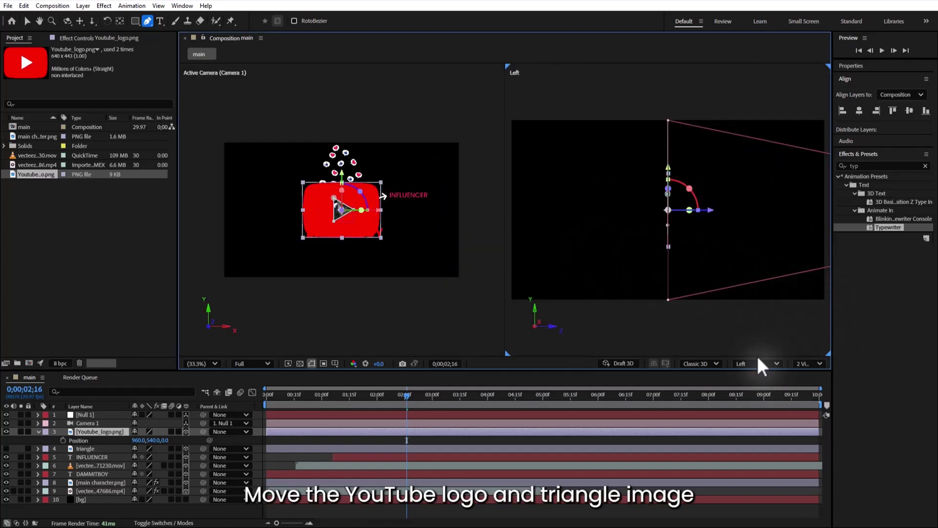
- Push the YouTube logo back along Z to position 960, 540, -3024
{"action": "scroll", "coordinate": [714, 234], "scroll_direction": "down", "scroll_amount": 4}
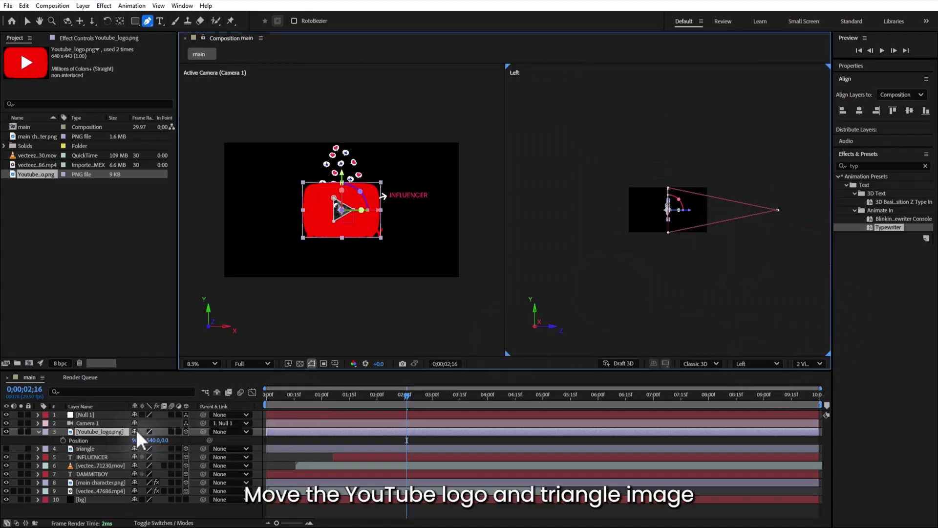
{"action": "left_click", "coordinate": [82, 450]}
{"action": "left_click", "coordinate": [96, 433]}
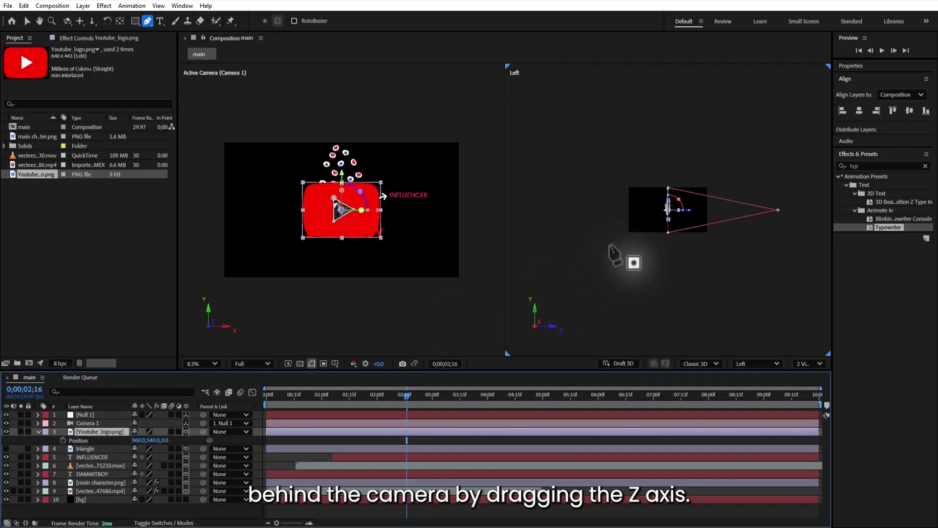
{"action": "key", "text": "v"}
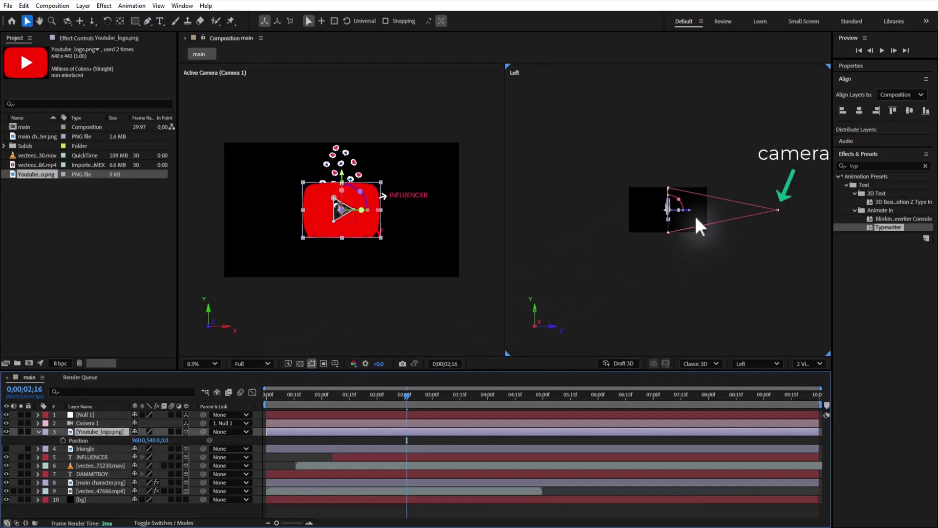
{"action": "left_click_drag", "start_coordinate": [690, 209], "coordinate": [811, 208]}
- Move the triangle back along Z, hide it again, and show Null 1's Position
{"action": "left_click", "coordinate": [6, 449]}
{"action": "left_click", "coordinate": [97, 449]}
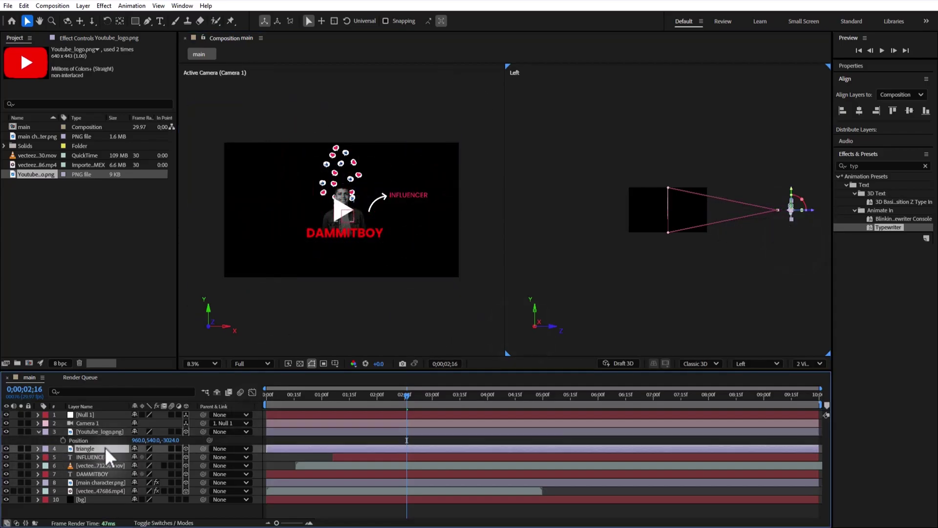
{"action": "left_click_drag", "start_coordinate": [689, 209], "coordinate": [805, 210]}
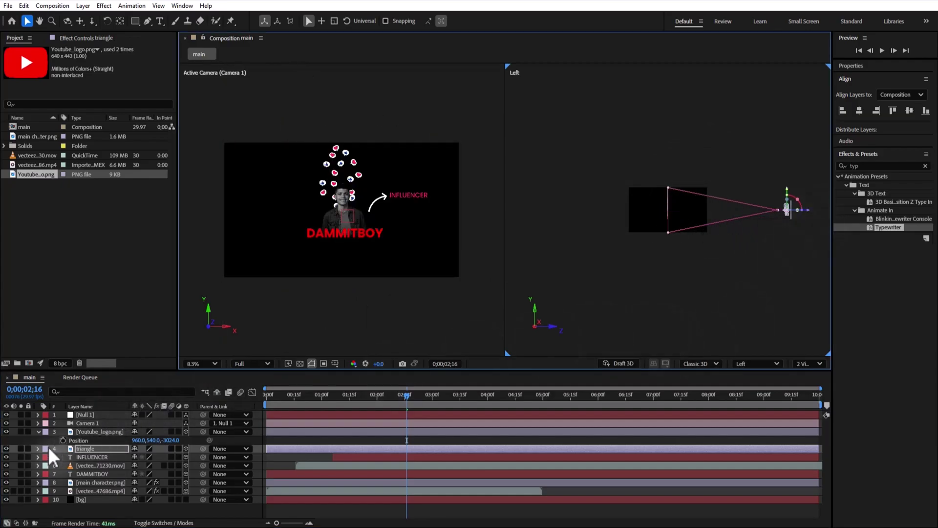
{"action": "left_click", "coordinate": [6, 449]}
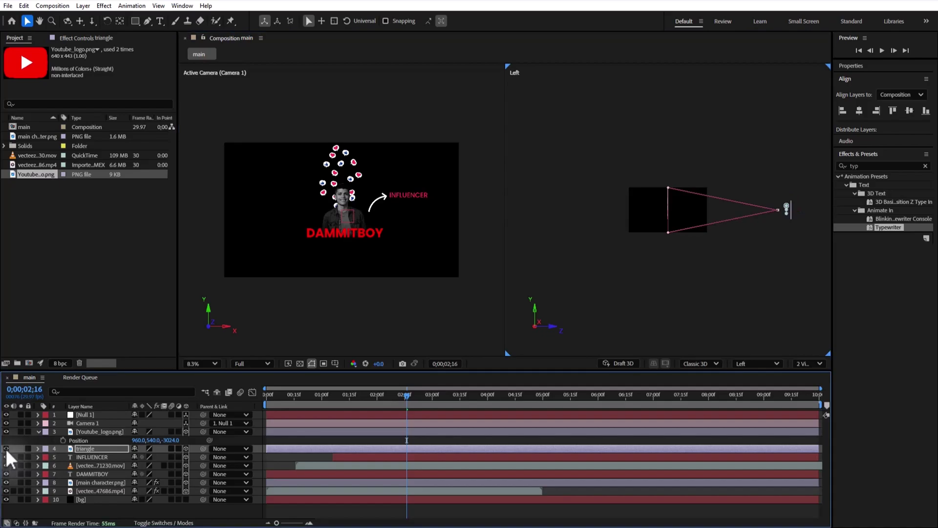
{"action": "left_click", "coordinate": [39, 432]}
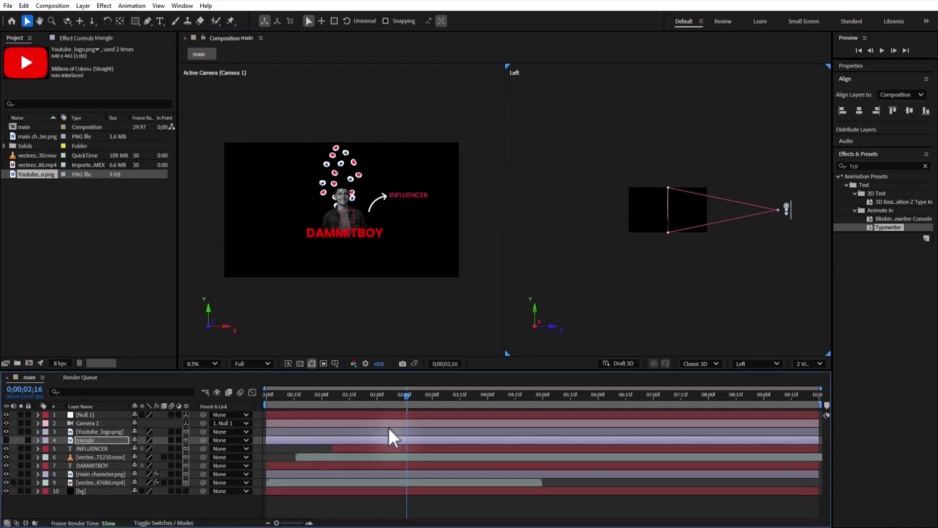
{"action": "left_click", "coordinate": [102, 413]}
{"action": "key", "text": "p"}
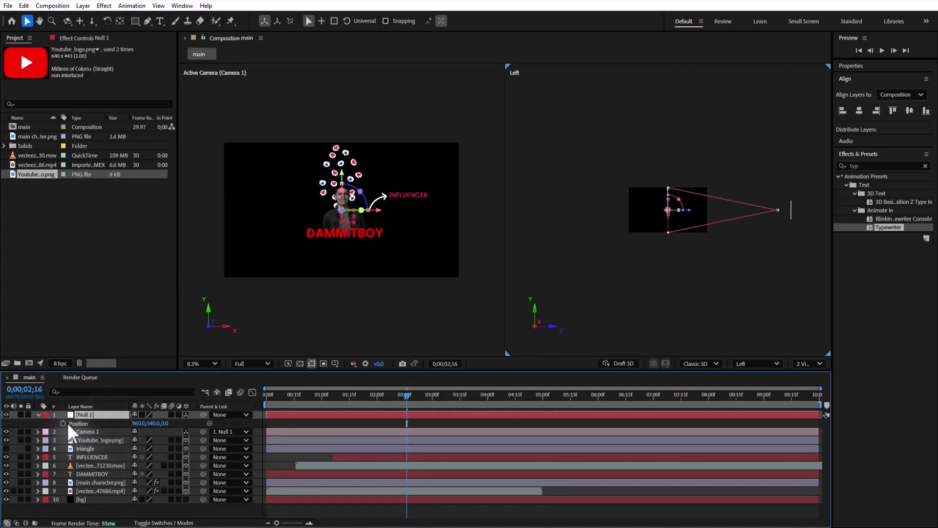
{"action": "left_click", "coordinate": [812, 366]}
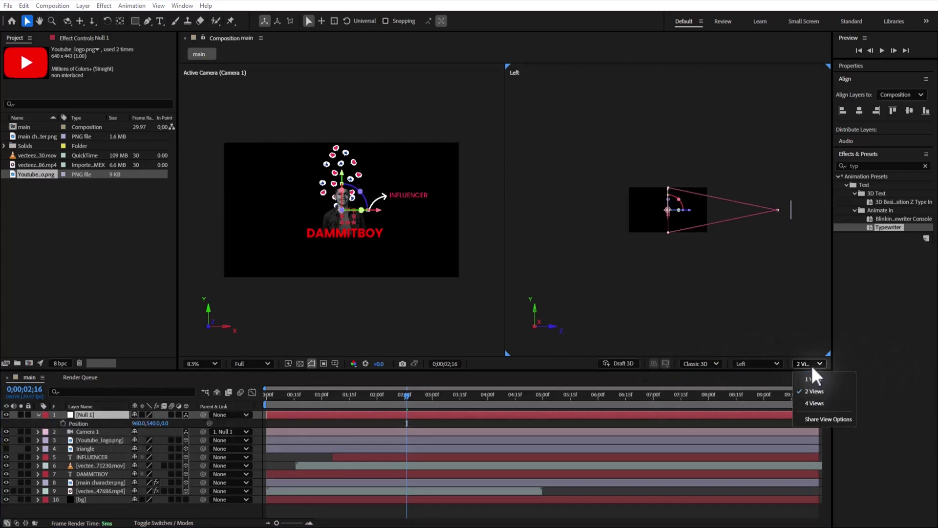
- In a single fitted view, keyframe Null 1's Z from 0 at 2;16 to -3274 at 4;00
{"action": "left_click", "coordinate": [818, 379]}
{"action": "left_click", "coordinate": [206, 363]}
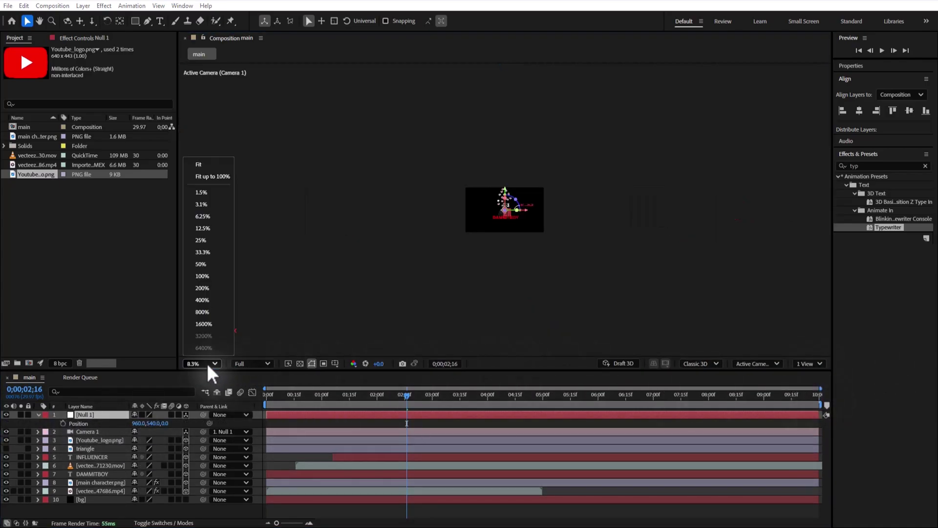
{"action": "left_click", "coordinate": [213, 177]}
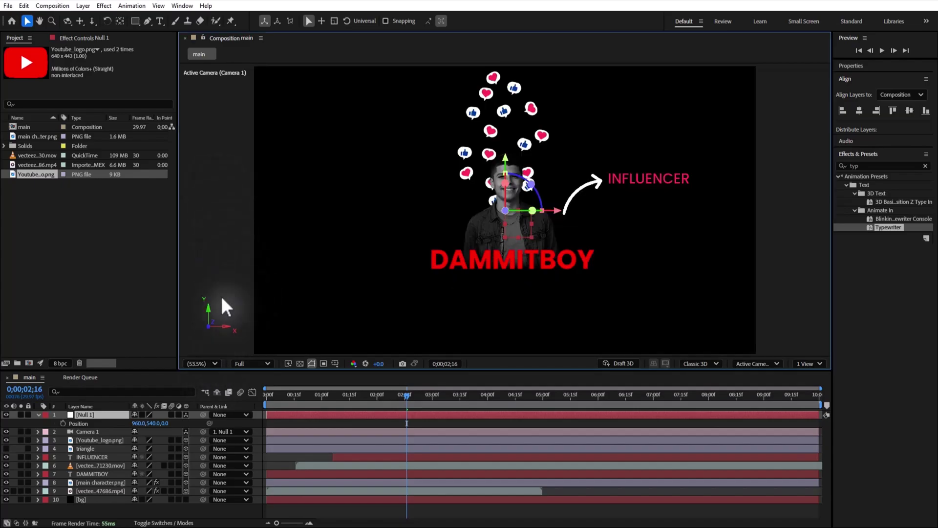
{"action": "left_click", "coordinate": [63, 423]}
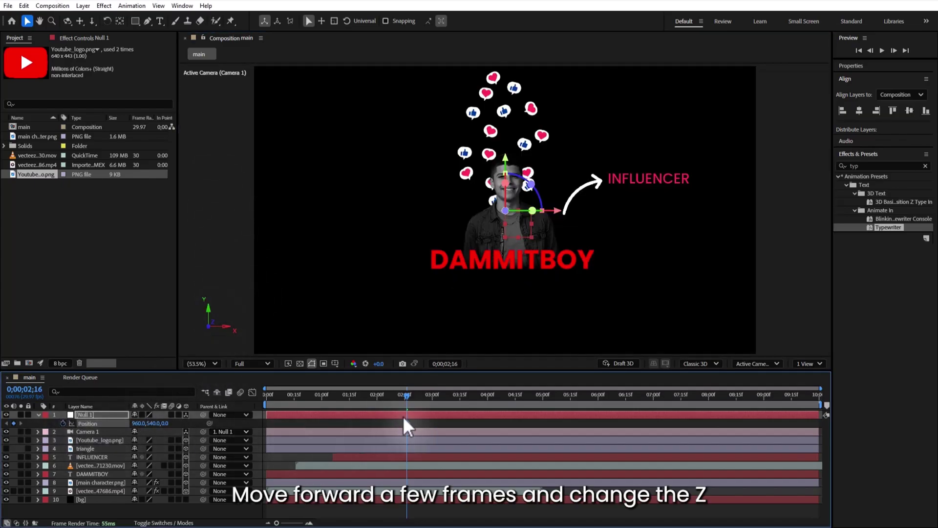
{"action": "left_click_drag", "start_coordinate": [424, 397], "coordinate": [489, 406]}
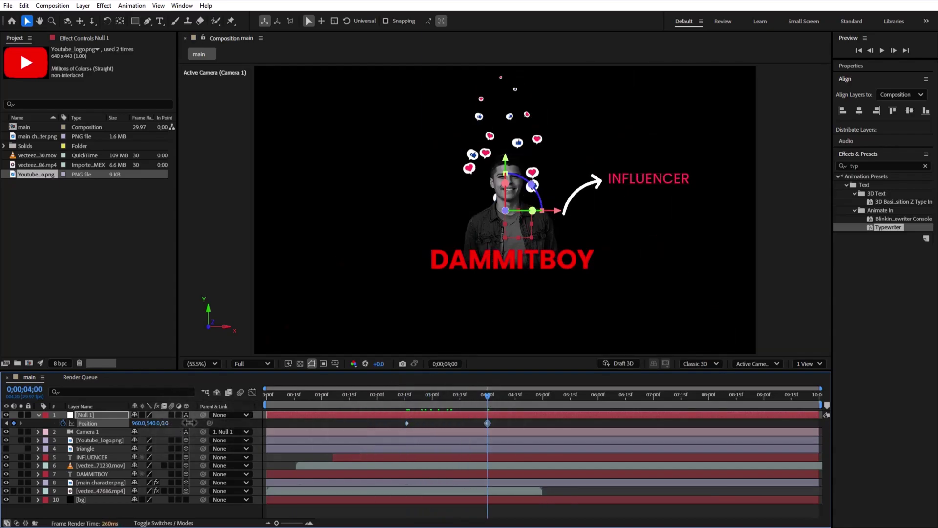
{"action": "left_click_drag", "start_coordinate": [165, 423], "coordinate": [54, 452]}
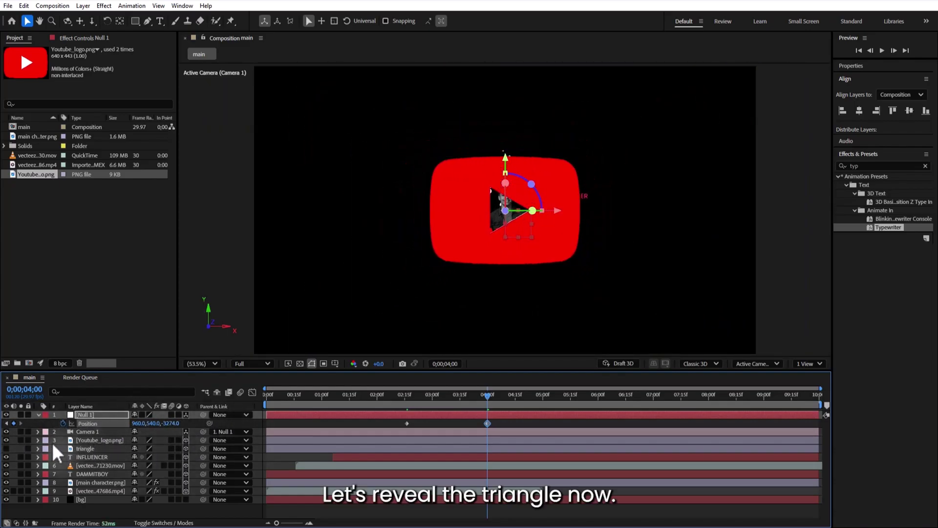
- Show the triangle and animate its X from 1130 at 3;15 to 960 at 4;00
{"action": "left_click", "coordinate": [5, 448]}
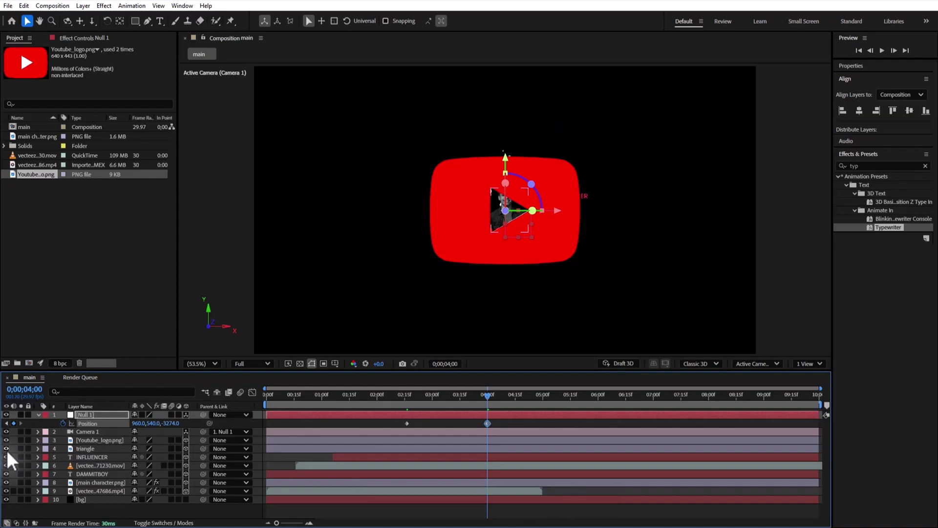
{"action": "left_click", "coordinate": [88, 448]}
{"action": "key", "text": "alt+shift+p"}
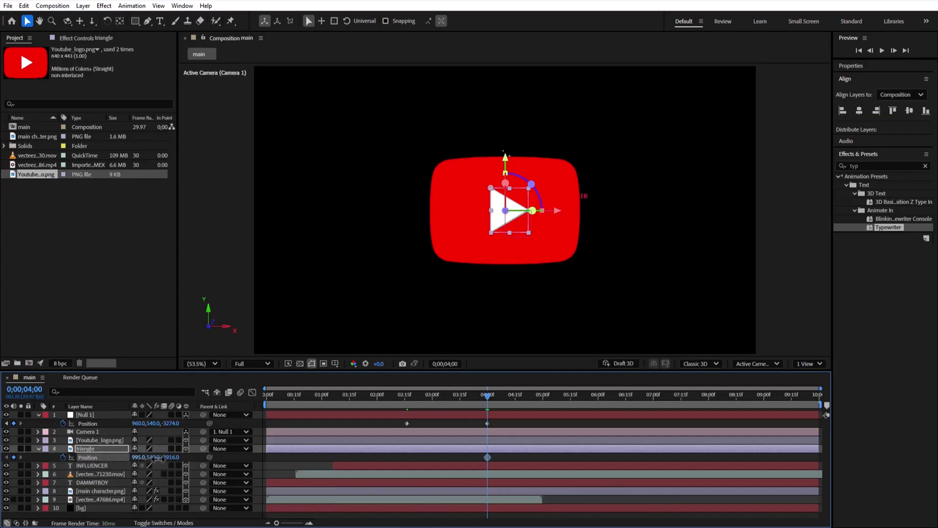
{"action": "left_click_drag", "start_coordinate": [139, 457], "coordinate": [220, 456]}
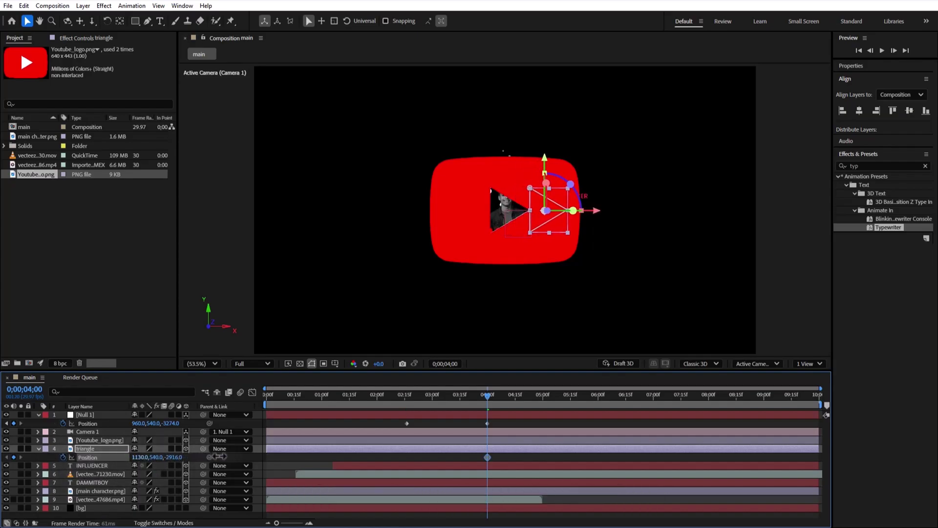
{"action": "left_click_drag", "start_coordinate": [490, 396], "coordinate": [460, 400]}
{"action": "left_click_drag", "start_coordinate": [488, 457], "coordinate": [461, 457]}
{"action": "key", "text": "k"}
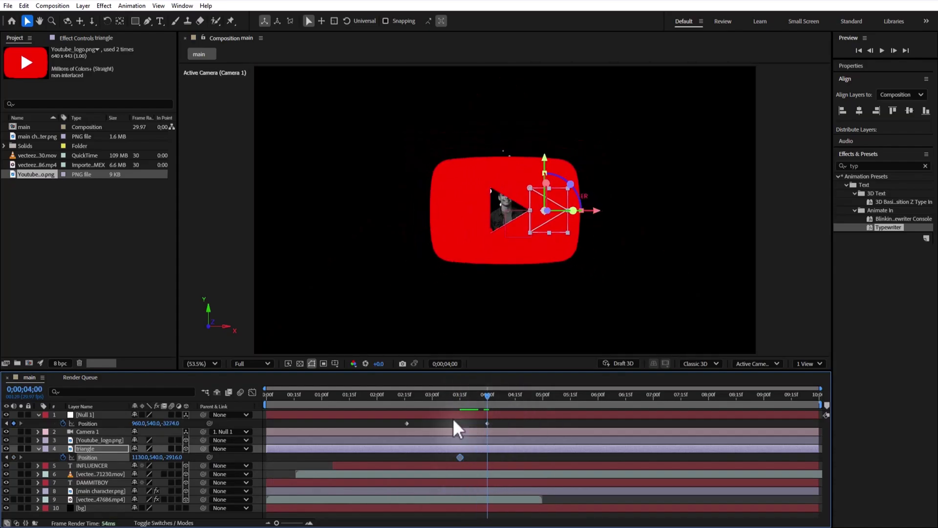
{"action": "left_click_drag", "start_coordinate": [141, 457], "coordinate": [63, 460]}
- Scale the triangle layer to 105%
{"action": "left_click", "coordinate": [398, 456]}
{"action": "left_click", "coordinate": [92, 449]}
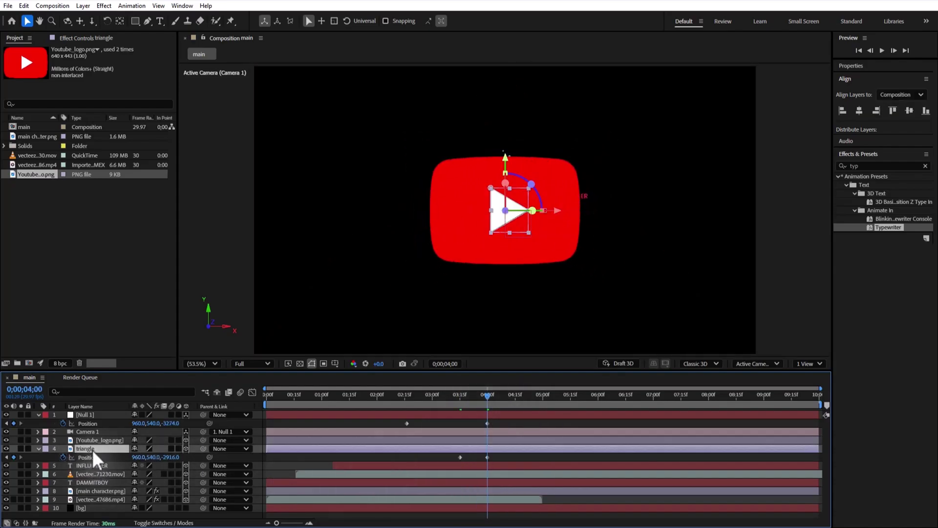
{"action": "key", "text": "s"}
{"action": "left_click_drag", "start_coordinate": [146, 458], "coordinate": [147, 458]}
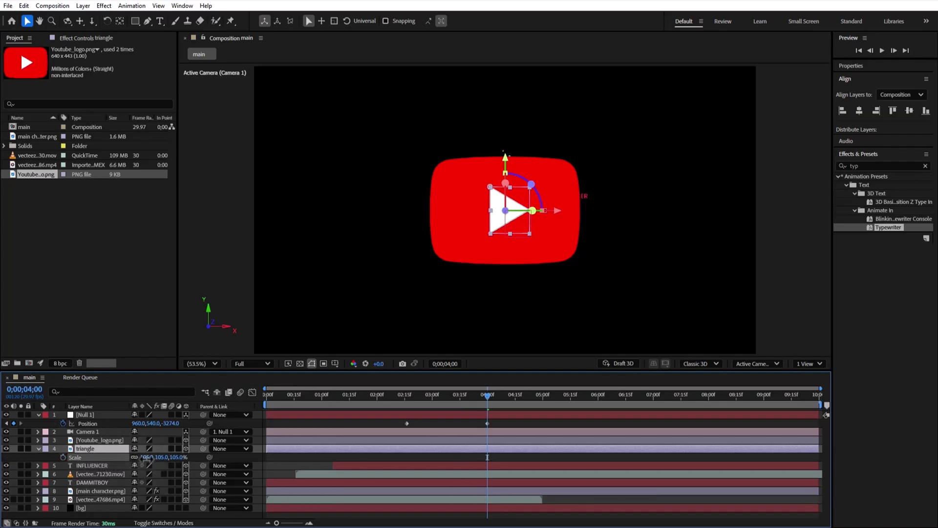
{"action": "left_click_drag", "start_coordinate": [497, 421], "coordinate": [398, 426]}
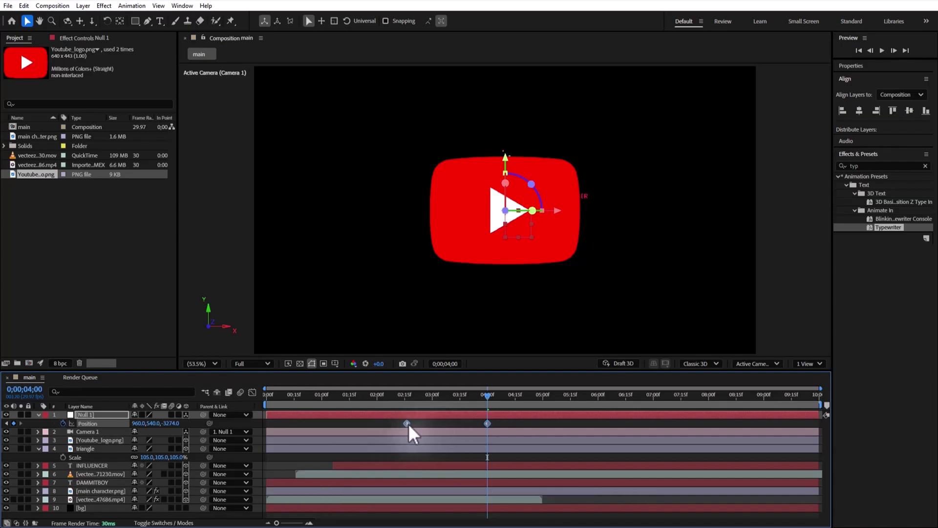
- Apply Easy Ease to Null 1's two Position keyframes
{"action": "right_click", "coordinate": [409, 424]}
{"action": "mouse_move", "coordinate": [450, 418]}
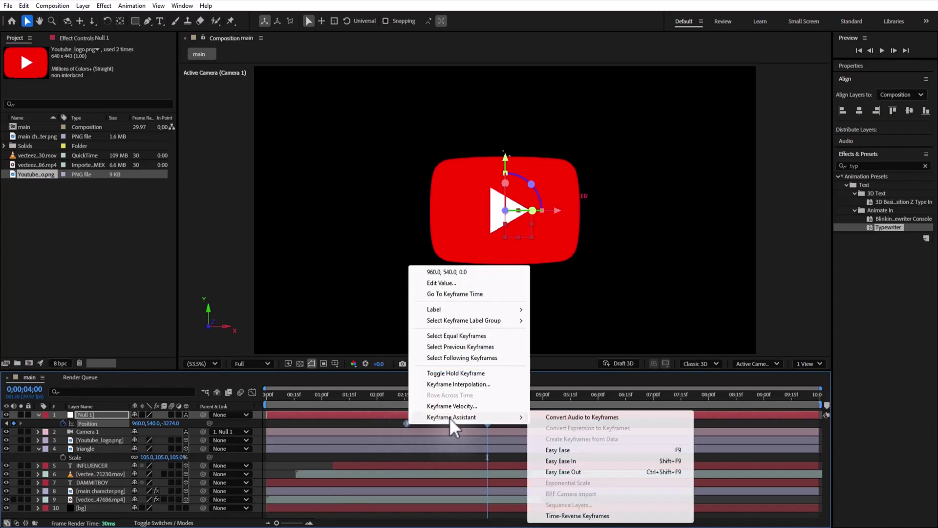
{"action": "left_click", "coordinate": [556, 450]}
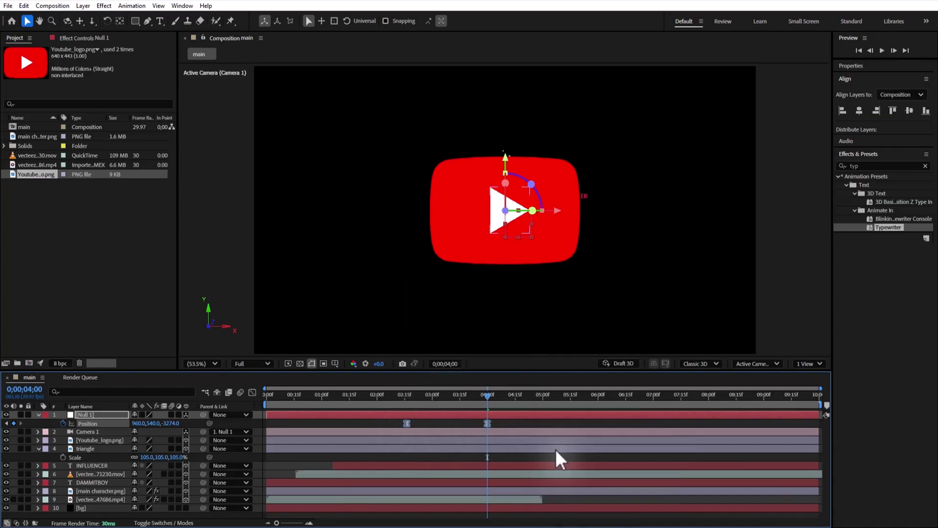
- Set 100% Opacity keyframes at 0;00;03;00 on INFLUENCER, DAMMITBOY, character and video layers
{"action": "left_click", "coordinate": [441, 464]}
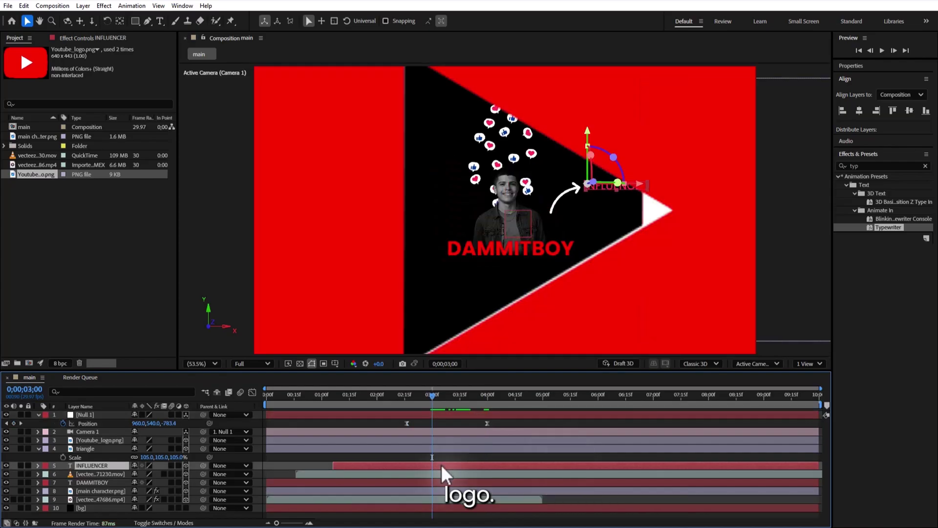
{"action": "left_click", "coordinate": [439, 474], "text": "ctrl"}
{"action": "left_click", "coordinate": [436, 483], "text": "ctrl"}
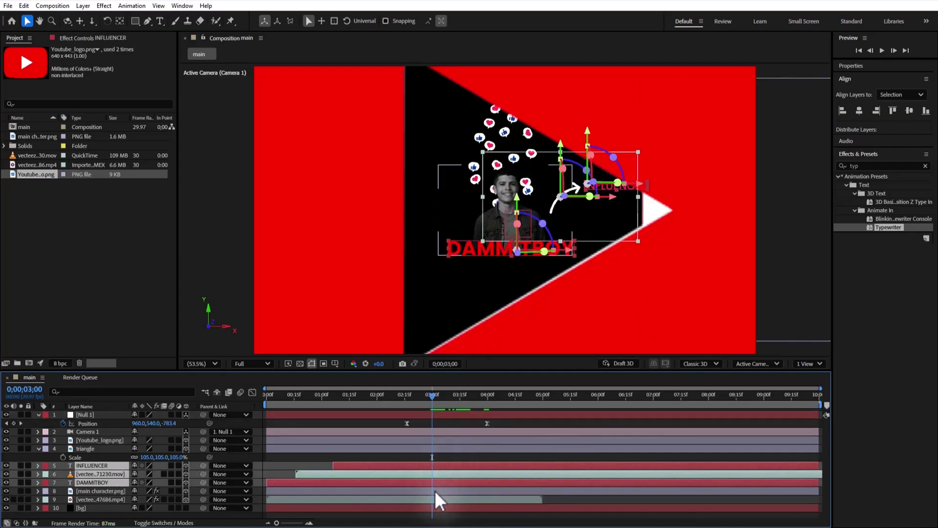
{"action": "left_click", "coordinate": [435, 491], "text": "ctrl"}
{"action": "left_click", "coordinate": [435, 499], "text": "ctrl"}
{"action": "key", "text": "t"}
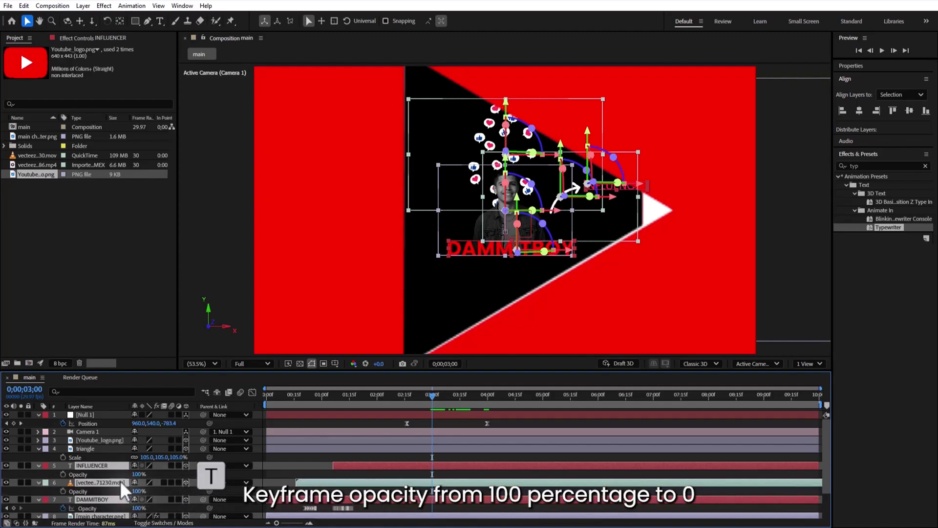
{"action": "left_click", "coordinate": [63, 474]}
{"action": "scroll", "coordinate": [479, 470], "scroll_direction": "down", "scroll_amount": 2}
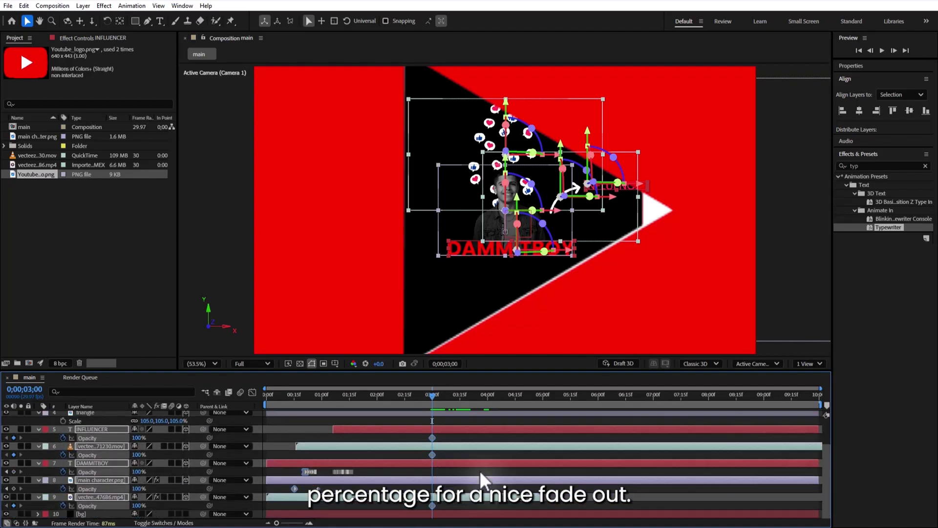
{"action": "left_click", "coordinate": [13, 489]}
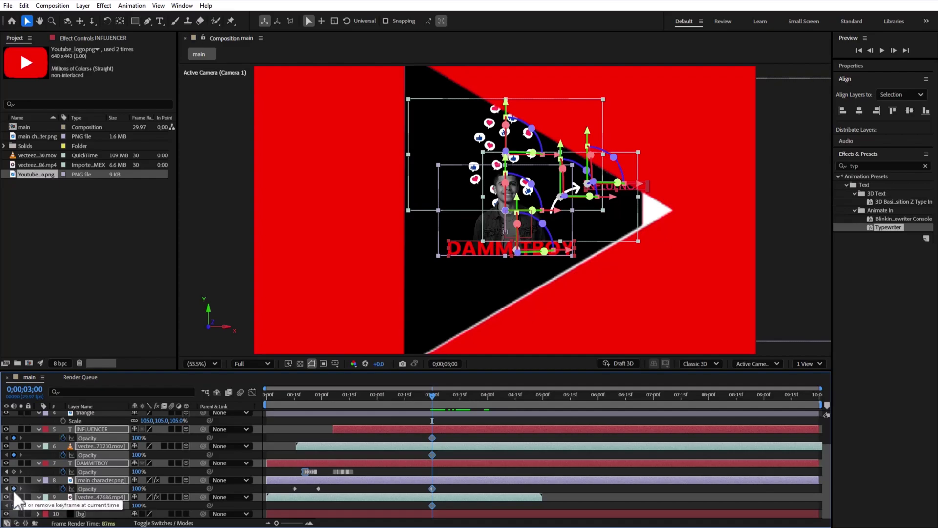
{"action": "left_click", "coordinate": [13, 471]}
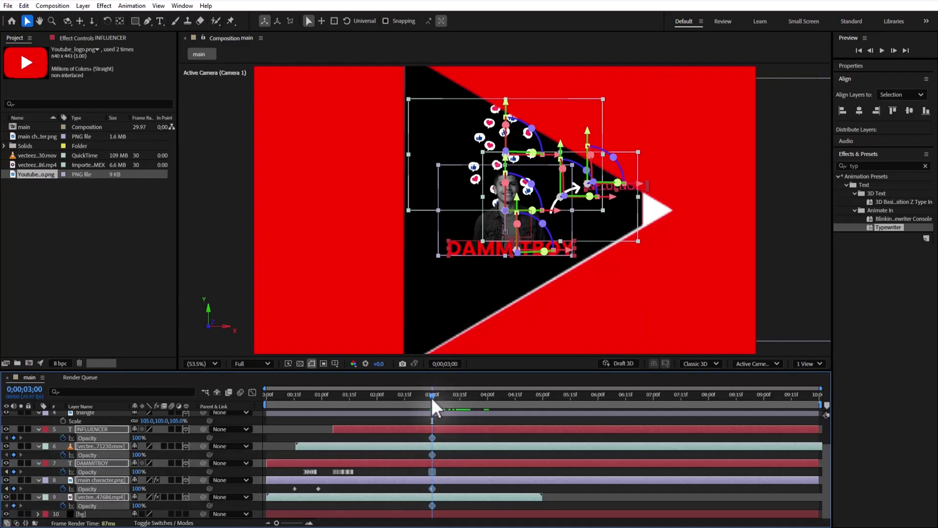
- Drop those layers' Opacity to 0% at 0;00;03;20 so they fade out
{"action": "left_click_drag", "start_coordinate": [431, 396], "coordinate": [460, 406]}
{"action": "left_click_drag", "start_coordinate": [138, 438], "coordinate": [37, 444]}
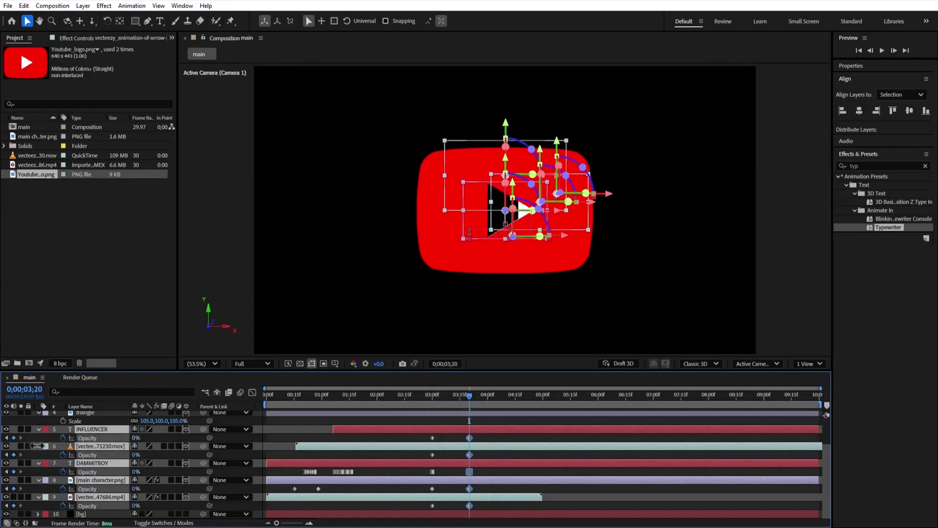
{"action": "left_click_drag", "start_coordinate": [449, 397], "coordinate": [450, 427]}
{"action": "scroll", "coordinate": [539, 454], "scroll_direction": "up", "scroll_amount": 2}
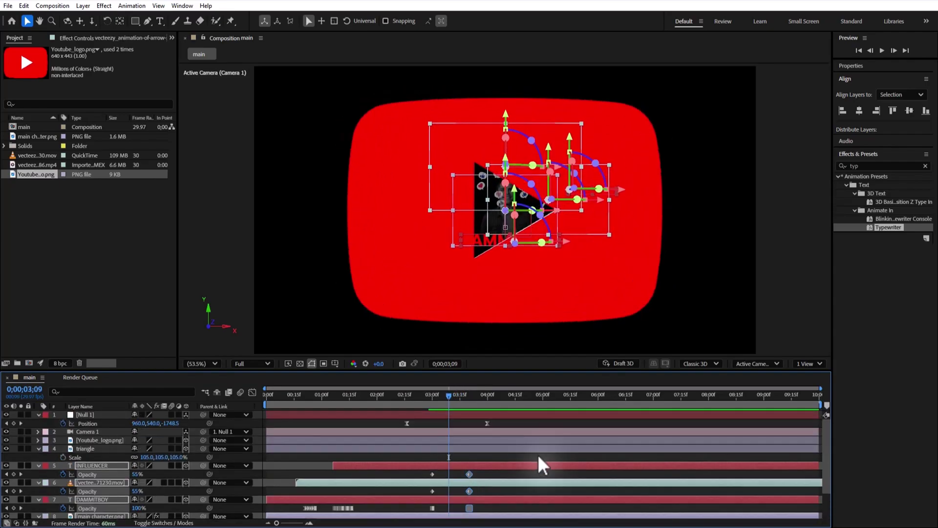
- Centre the play triangle at Position X 960.7 and apply Easy Ease to its position keyframes
{"action": "left_click", "coordinate": [100, 449]}
{"action": "key", "text": "p"}
{"action": "left_click_drag", "start_coordinate": [502, 455], "coordinate": [441, 458]}
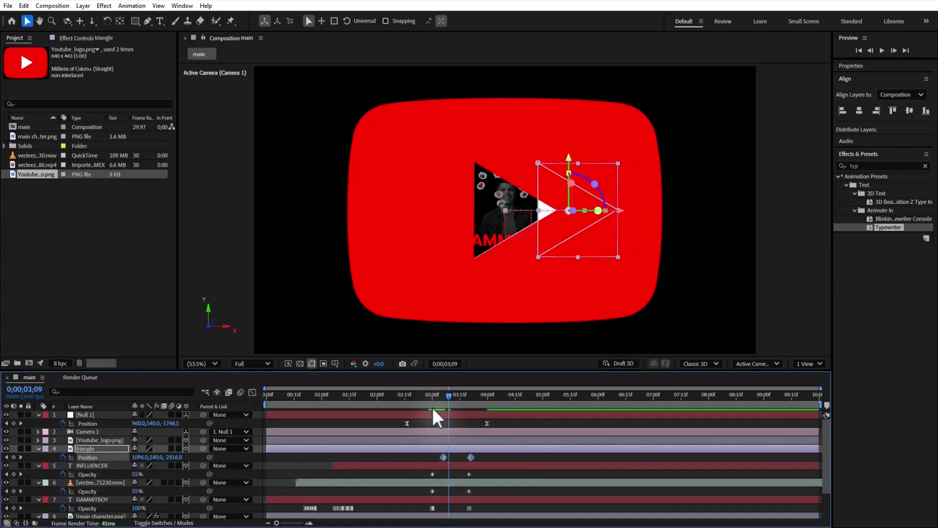
{"action": "left_click_drag", "start_coordinate": [431, 397], "coordinate": [471, 458]}
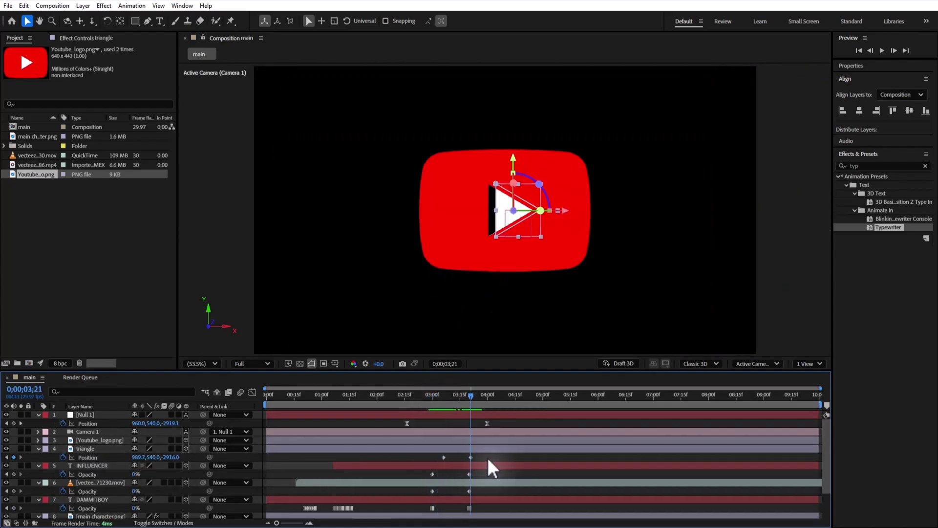
{"action": "left_click", "coordinate": [471, 457]}
{"action": "left_click_drag", "start_coordinate": [138, 458], "coordinate": [121, 461]}
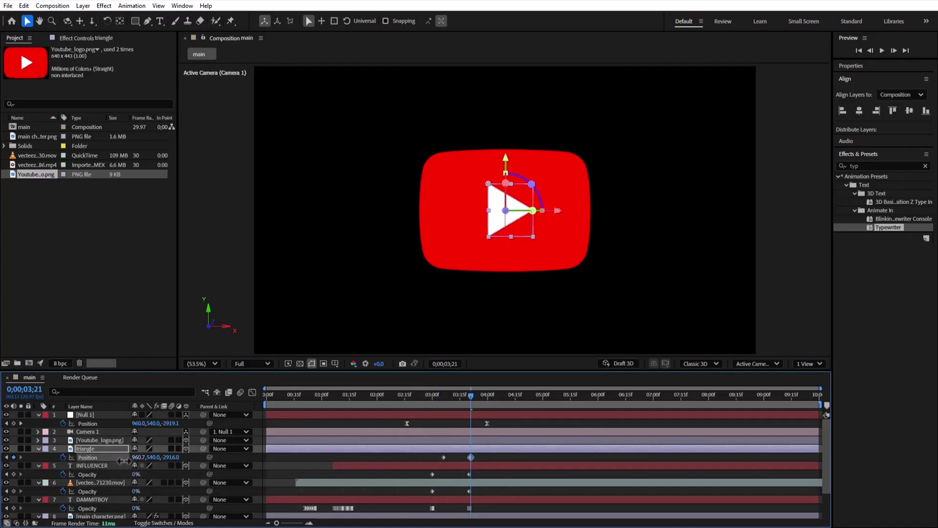
{"action": "left_click_drag", "start_coordinate": [481, 455], "coordinate": [454, 460]}
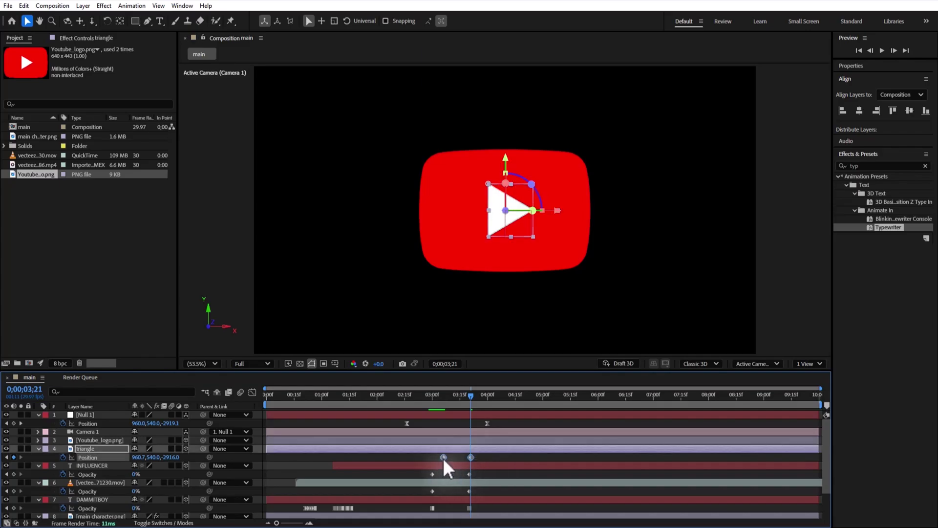
{"action": "right_click", "coordinate": [443, 458]}
{"action": "mouse_move", "coordinate": [488, 451]}
{"action": "left_click", "coordinate": [605, 386]}
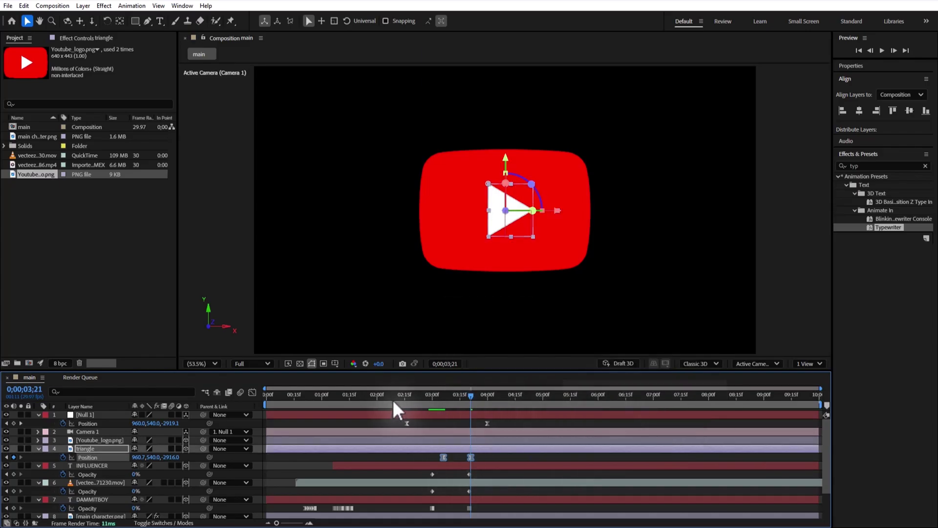
- End the work area at about 4 seconds, where the triangle animation finishes
{"action": "left_click_drag", "start_coordinate": [430, 397], "coordinate": [503, 446]}
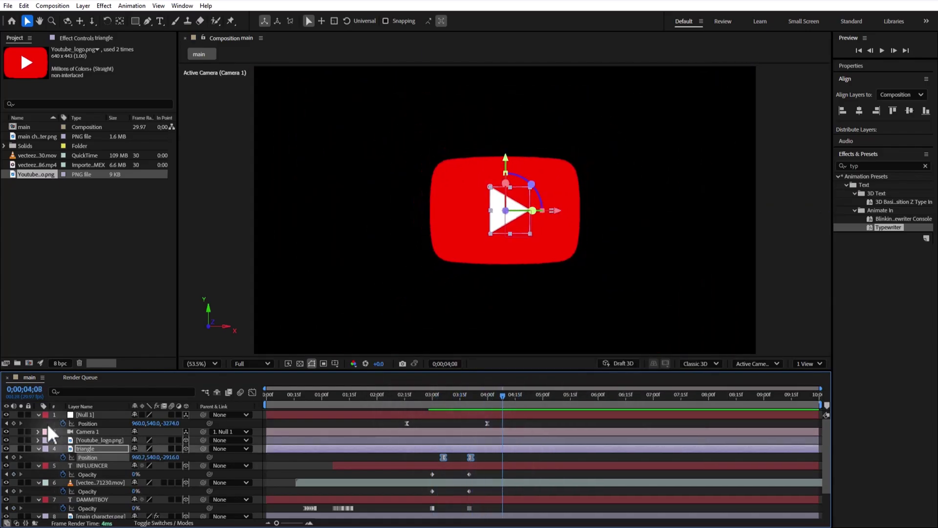
{"action": "left_click_drag", "start_coordinate": [38, 415], "coordinate": [38, 484]}
{"action": "left_click_drag", "start_coordinate": [489, 398], "coordinate": [504, 401]}
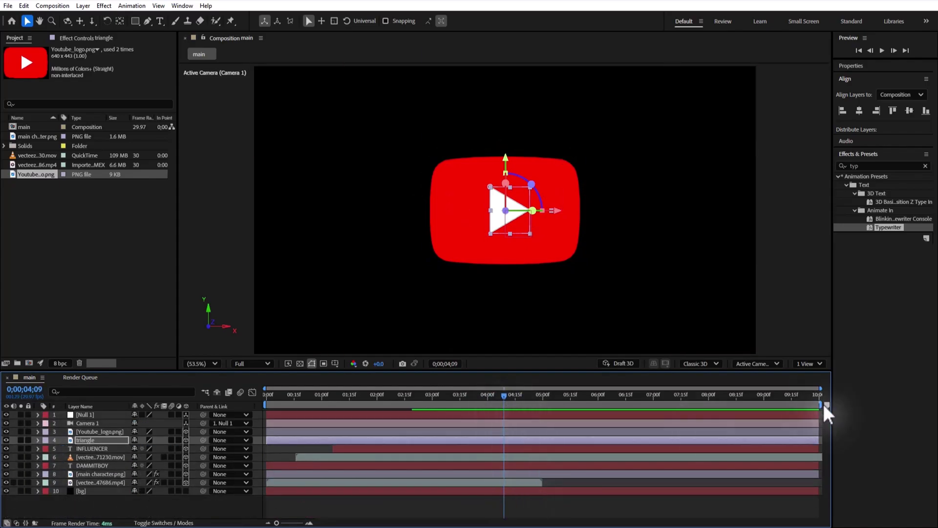
{"action": "left_click_drag", "start_coordinate": [276, 522], "coordinate": [276, 523]}
{"action": "left_click_drag", "start_coordinate": [821, 405], "coordinate": [504, 407]}
- Trim the composition to the 4-second work area and preview the opening frames
{"action": "right_click", "coordinate": [491, 406]}
{"action": "left_click", "coordinate": [533, 453]}
{"action": "left_click", "coordinate": [267, 399]}
{"action": "left_click_drag", "start_coordinate": [267, 400], "coordinate": [283, 403]}
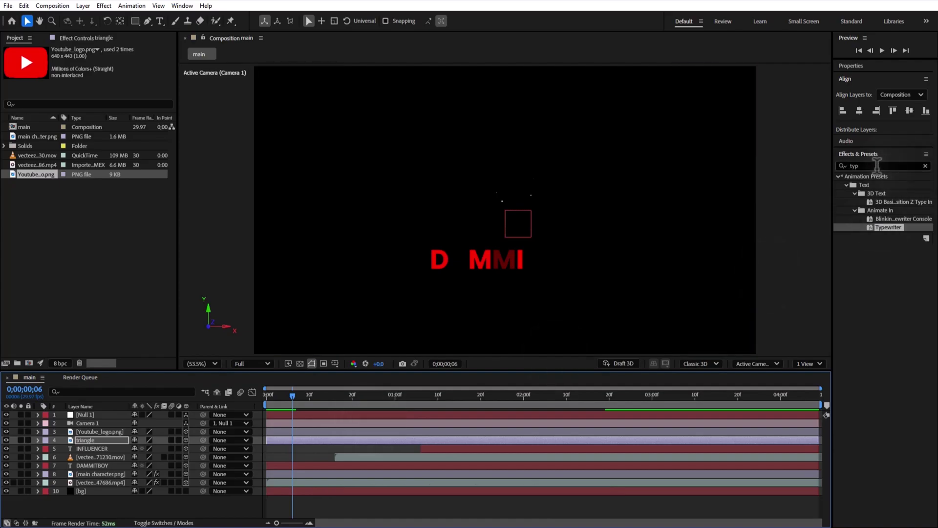
- Apply Deep Glow 2 to the reaction footage and set its exposure to 0.20
{"action": "left_click", "coordinate": [877, 165]}
{"action": "type", "text": "deep"}
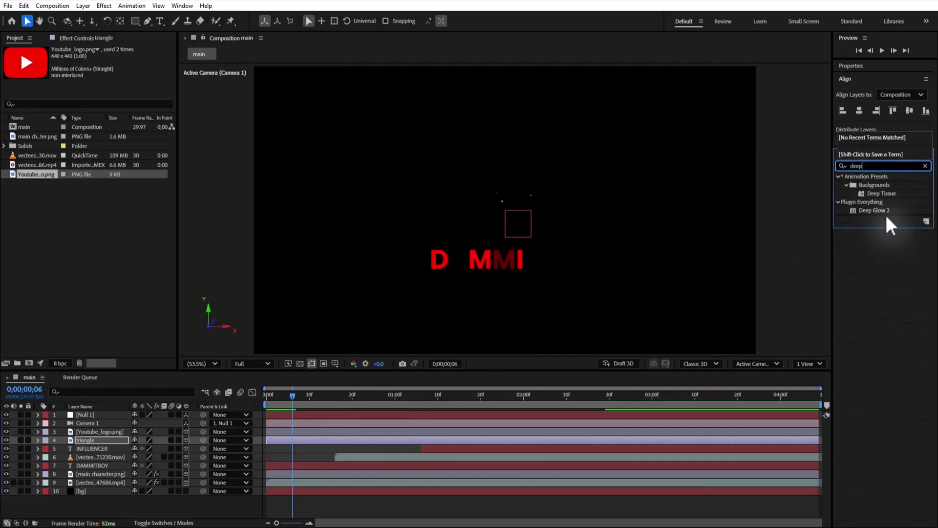
{"action": "left_click_drag", "start_coordinate": [872, 210], "coordinate": [309, 486]}
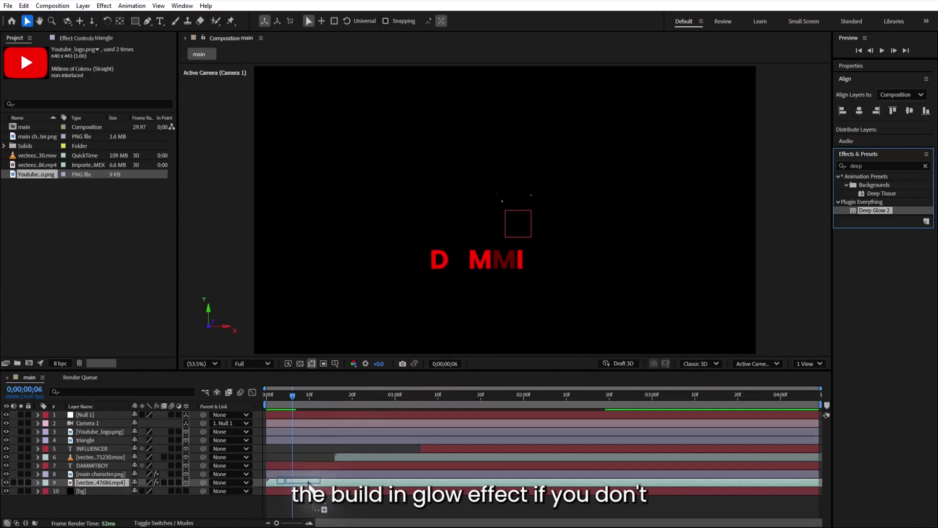
{"action": "left_click_drag", "start_coordinate": [309, 487], "coordinate": [314, 489]}
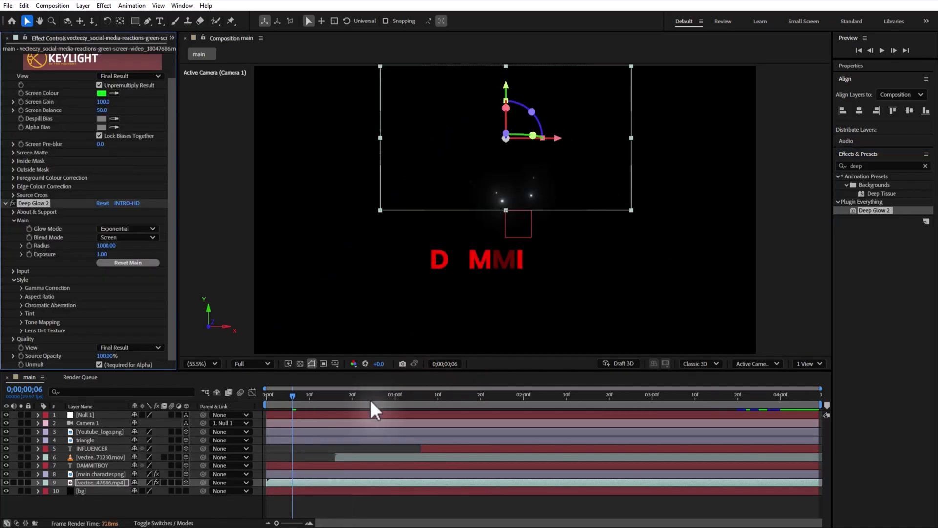
{"action": "left_click", "coordinate": [370, 398]}
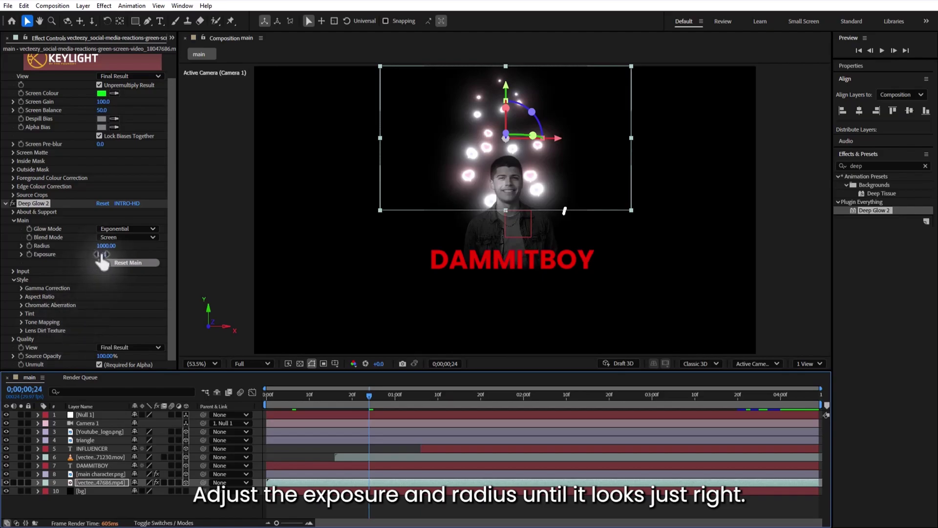
{"action": "mouse_move", "coordinate": [102, 255]}
{"action": "left_mouse_down"}
{"action": "mouse_move", "coordinate": [60, 258]}
{"action": "mouse_move", "coordinate": [103, 254]}
{"action": "left_mouse_up"}
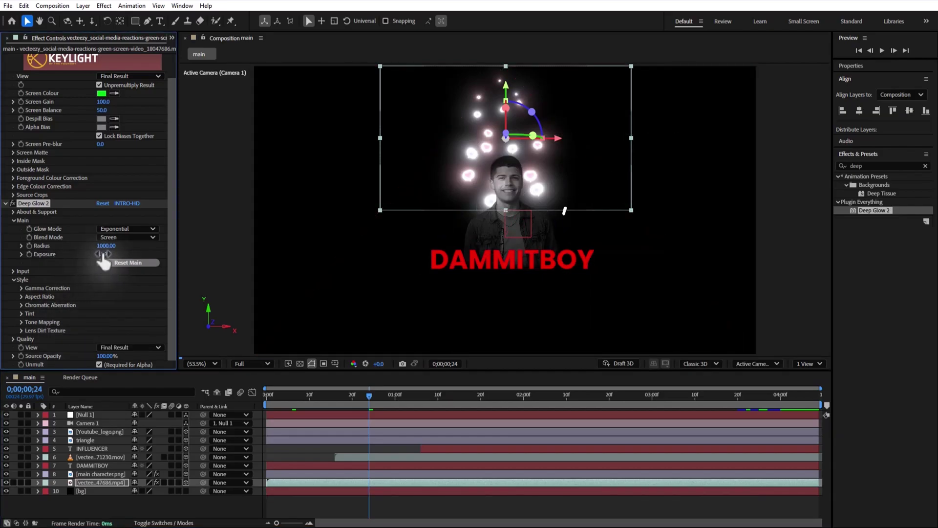
{"action": "left_click", "coordinate": [104, 255]}
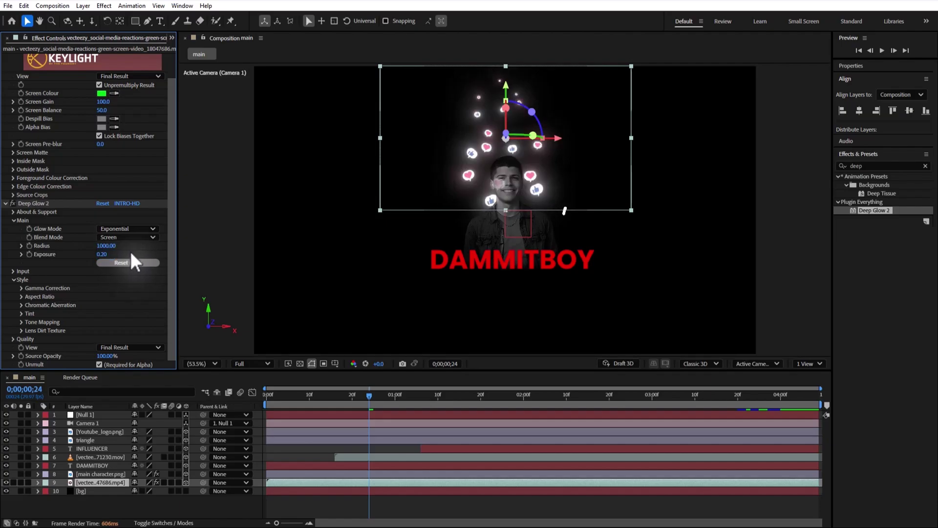
- Paste Deep Glow 2 onto the DAMMITBOY title with exposure 0.10
{"action": "left_click", "coordinate": [155, 465]}
{"action": "key", "text": "ctrl+v"}
{"action": "left_click_drag", "start_coordinate": [101, 109], "coordinate": [60, 113]}
{"action": "left_click_drag", "start_coordinate": [306, 397], "coordinate": [562, 395]}
- Paste Deep Glow 2 onto the INFLUENCER text layer
{"action": "left_click", "coordinate": [92, 448]}
{"action": "key", "text": "ctrl+v"}
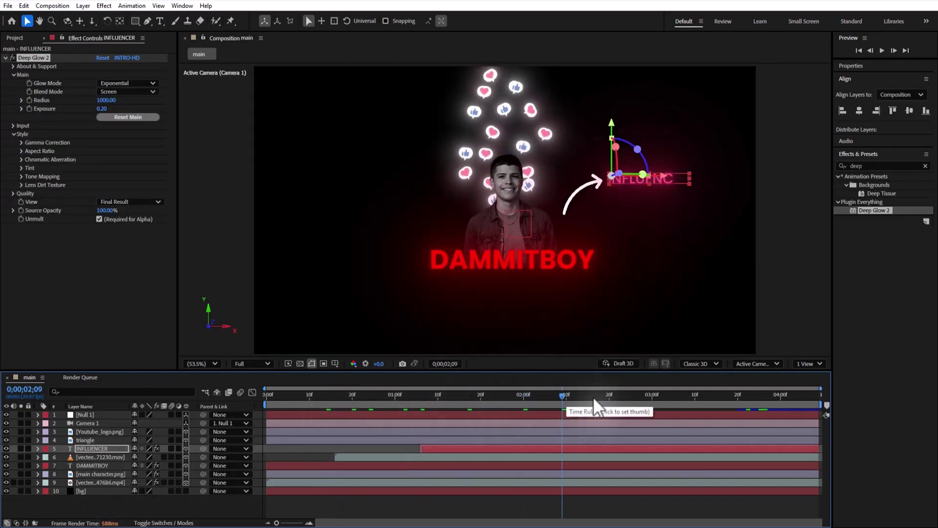
{"action": "left_click", "coordinate": [593, 397]}
- Apply the Drop Shadow effect to the main character.png layer
{"action": "left_click", "coordinate": [82, 473]}
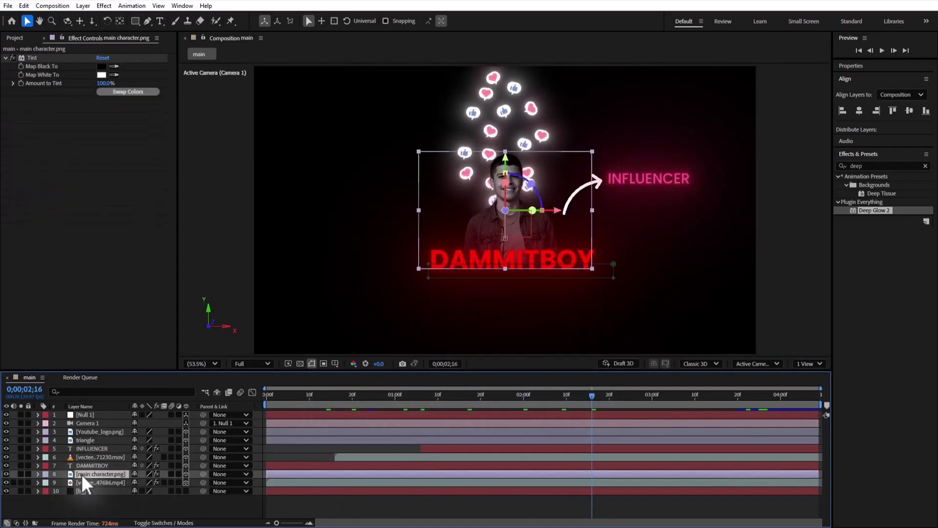
{"action": "left_click", "coordinate": [874, 166]}
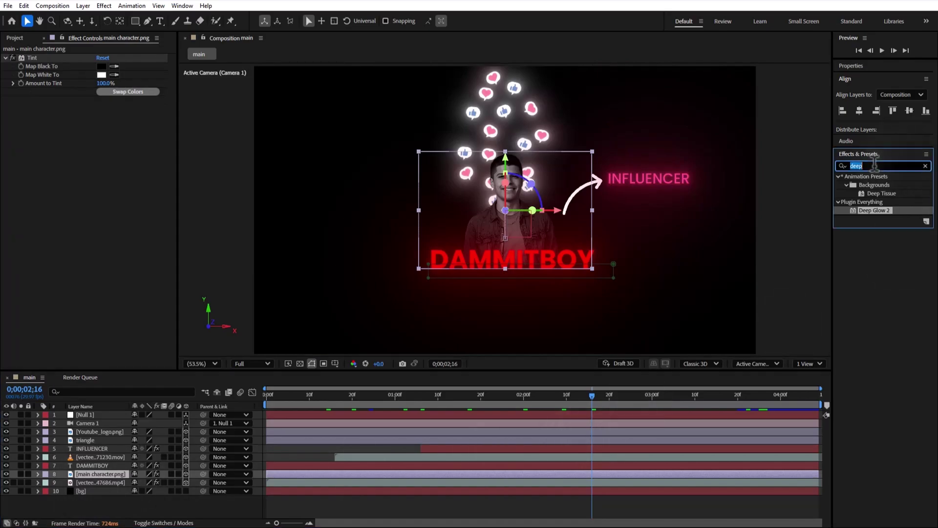
{"action": "key", "text": "BackSpace"}
{"action": "type", "text": "drop"}
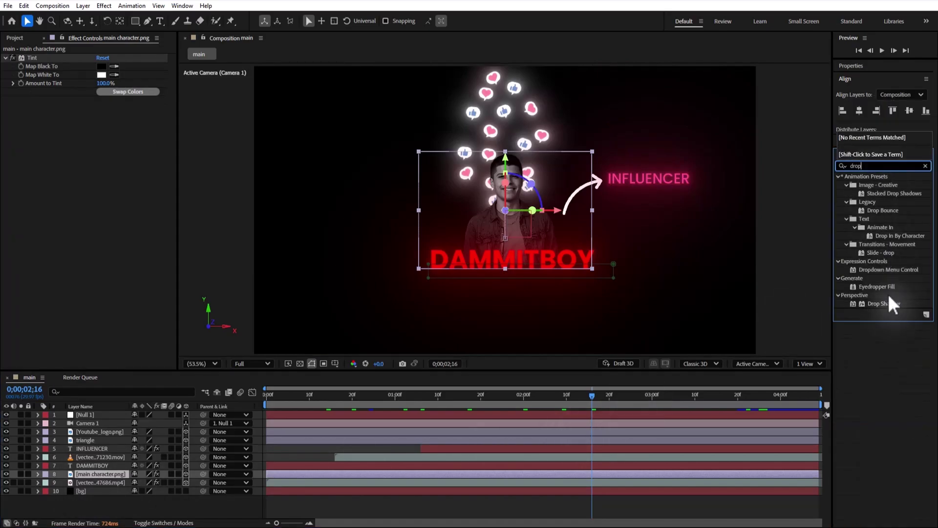
{"action": "left_click_drag", "start_coordinate": [885, 304], "coordinate": [119, 474]}
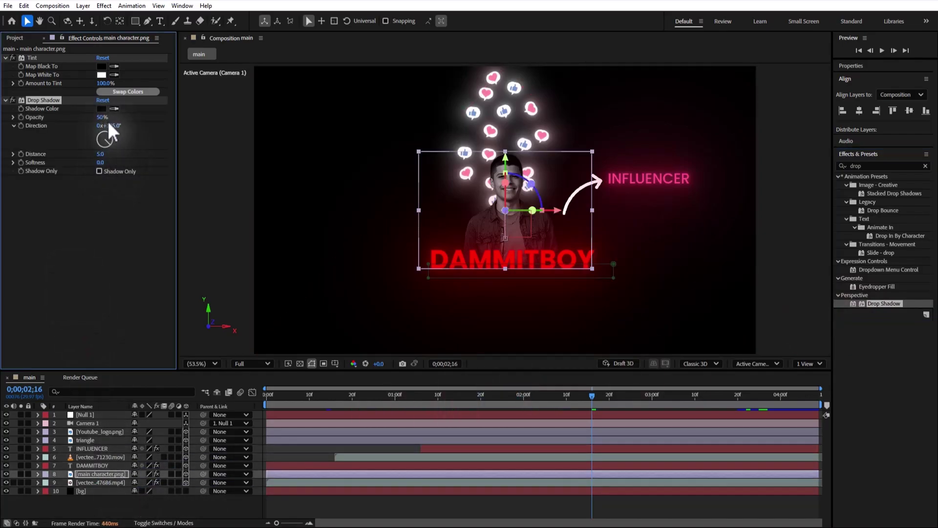
- Make the shadow white (FFFFFF) at 100% opacity, direction about 113°, distance 24
{"action": "left_click", "coordinate": [102, 109]}
{"action": "left_click", "coordinate": [93, 173]}
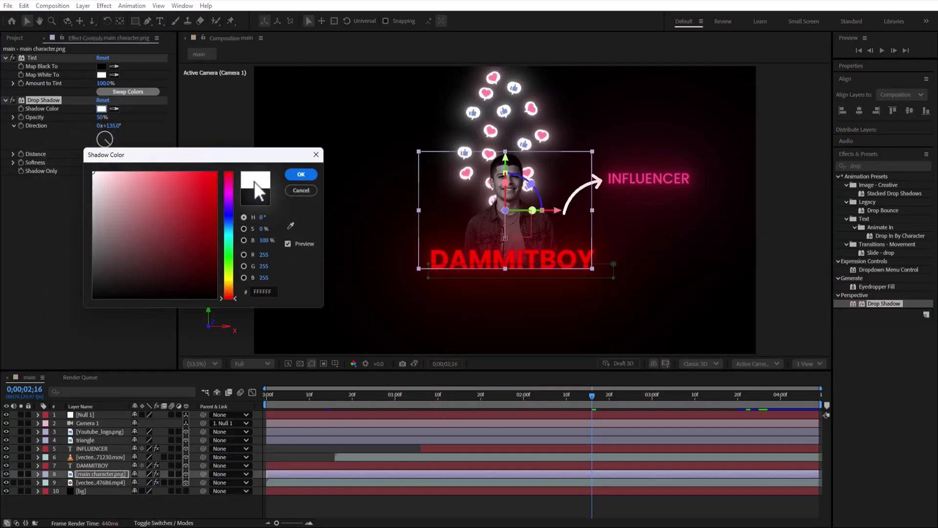
{"action": "left_click", "coordinate": [302, 174]}
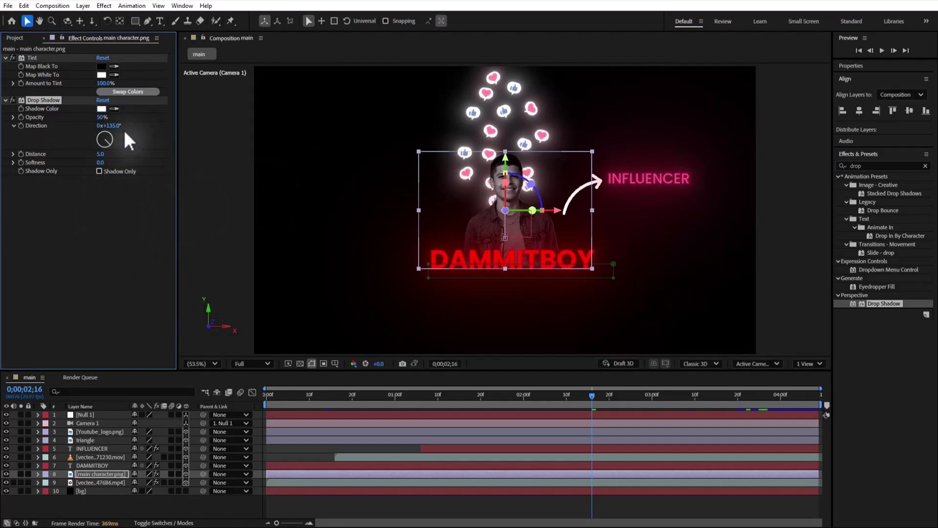
{"action": "left_click_drag", "start_coordinate": [103, 117], "coordinate": [145, 156]}
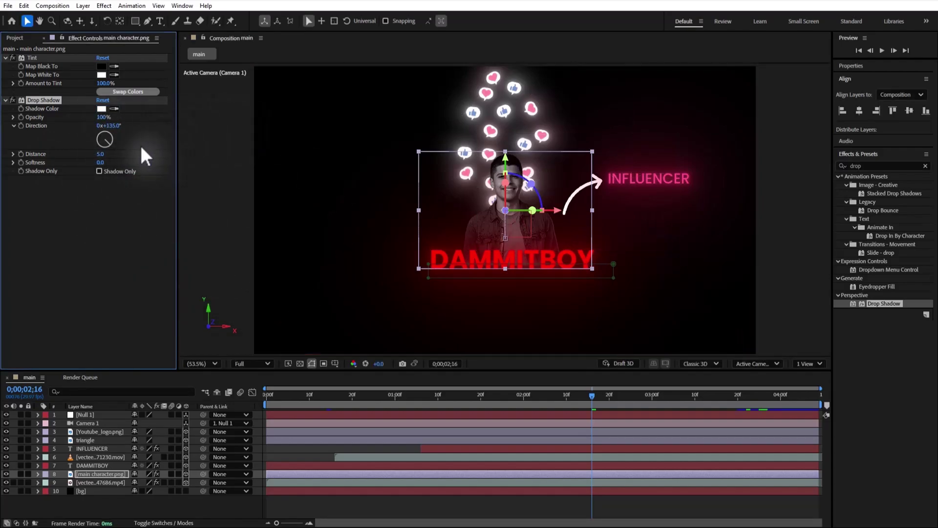
{"action": "left_click_drag", "start_coordinate": [117, 127], "coordinate": [126, 128]}
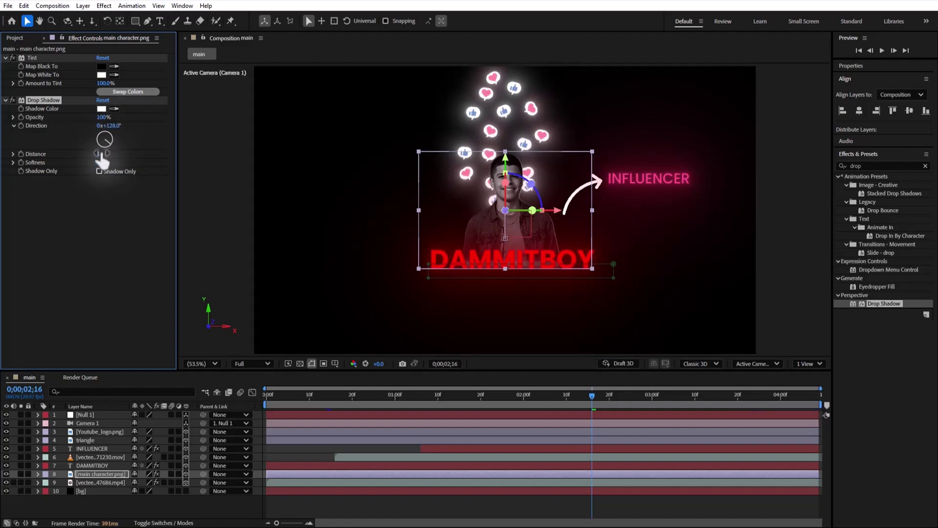
{"action": "mouse_move", "coordinate": [100, 154]}
{"action": "left_mouse_down"}
{"action": "mouse_move", "coordinate": [117, 151]}
{"action": "mouse_move", "coordinate": [99, 156]}
{"action": "left_mouse_up"}
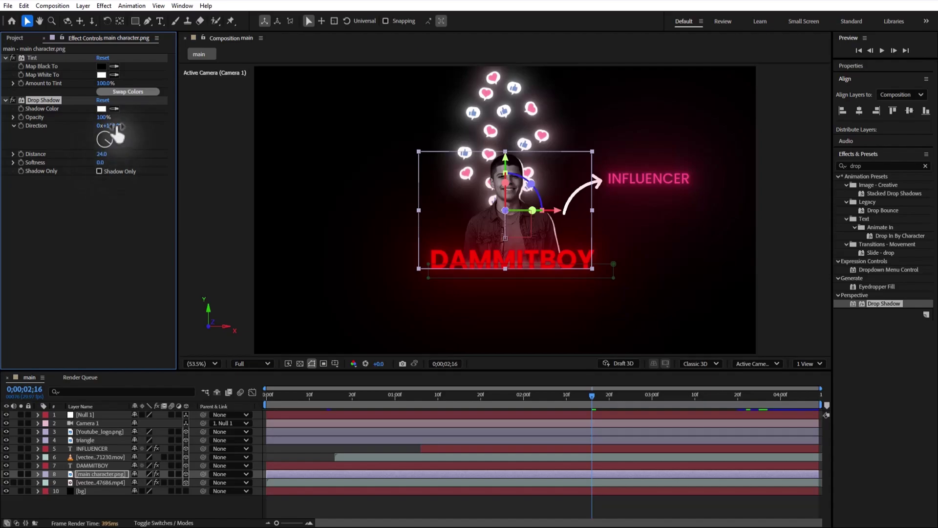
{"action": "left_click_drag", "start_coordinate": [114, 126], "coordinate": [115, 126]}
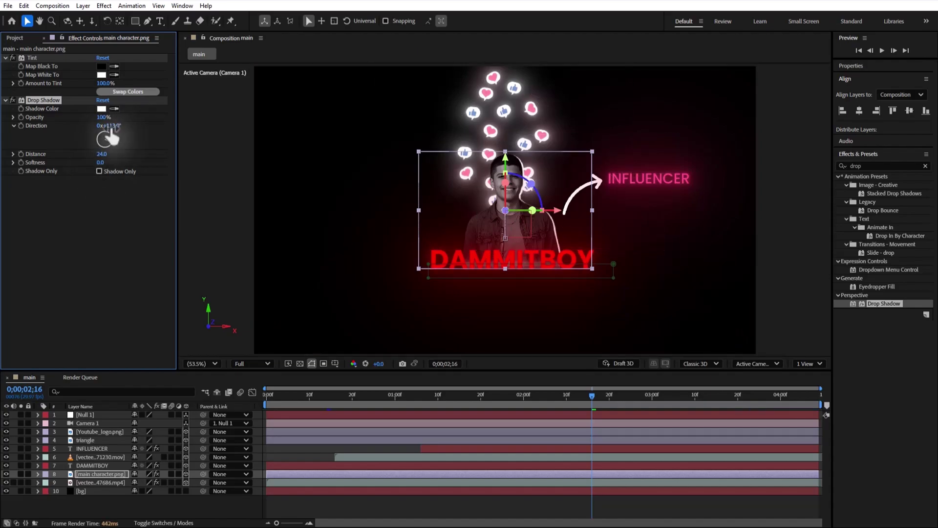
- Paste Deep Glow 2 onto the DAMMITBOY title and the YouTube logo triangle layer
{"action": "left_click", "coordinate": [489, 466]}
{"action": "left_click", "coordinate": [342, 396]}
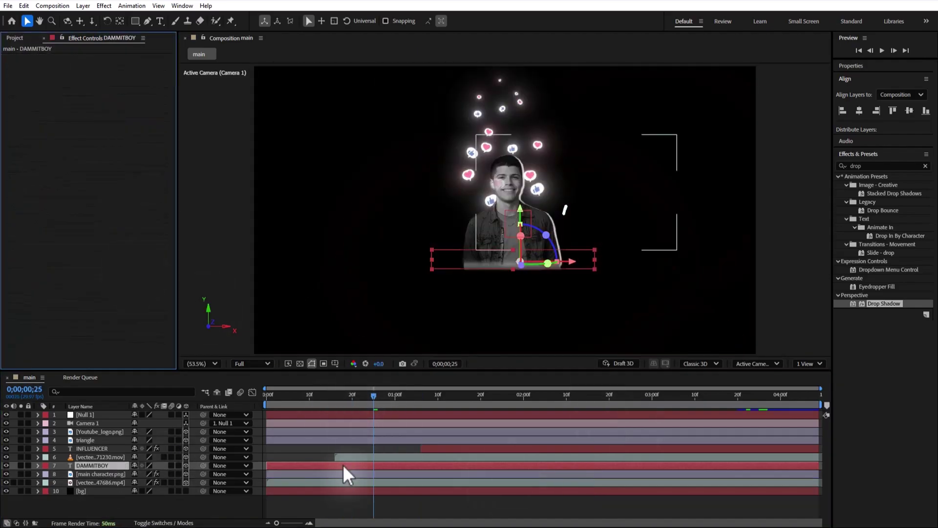
{"action": "left_click", "coordinate": [429, 397]}
{"action": "left_click", "coordinate": [101, 474]}
{"action": "left_click_drag", "start_coordinate": [295, 397], "coordinate": [335, 401]}
{"action": "left_click", "coordinate": [92, 466]}
{"action": "left_click", "coordinate": [484, 396]}
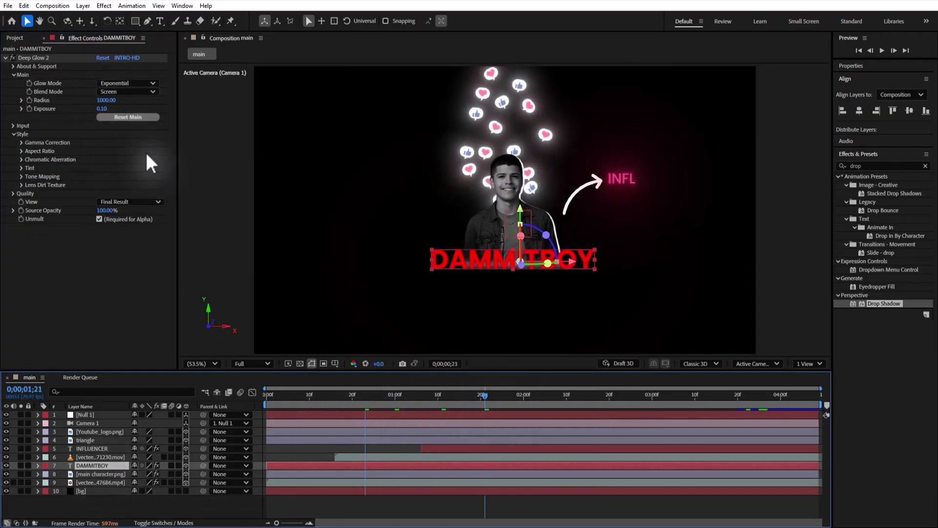
{"action": "left_click_drag", "start_coordinate": [513, 397], "coordinate": [690, 401]}
{"action": "left_click", "coordinate": [99, 432]}
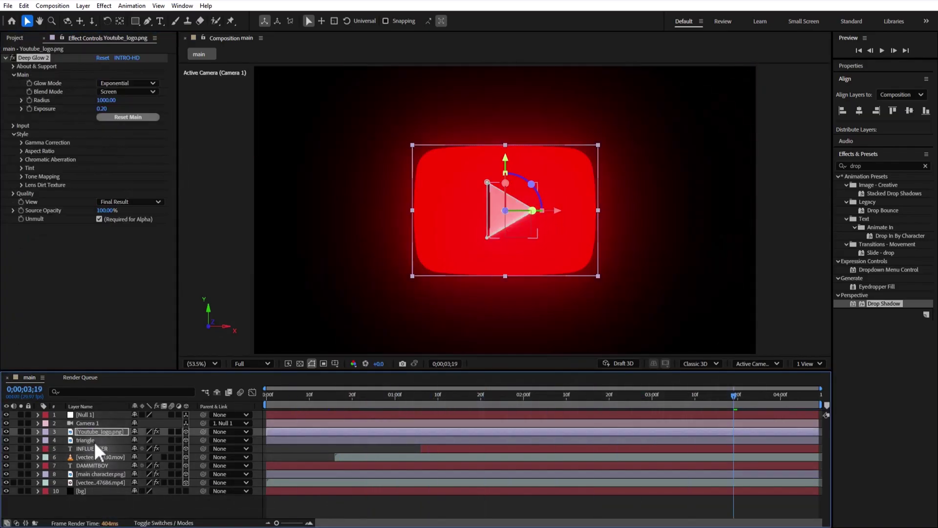
{"action": "left_click", "coordinate": [106, 100]}
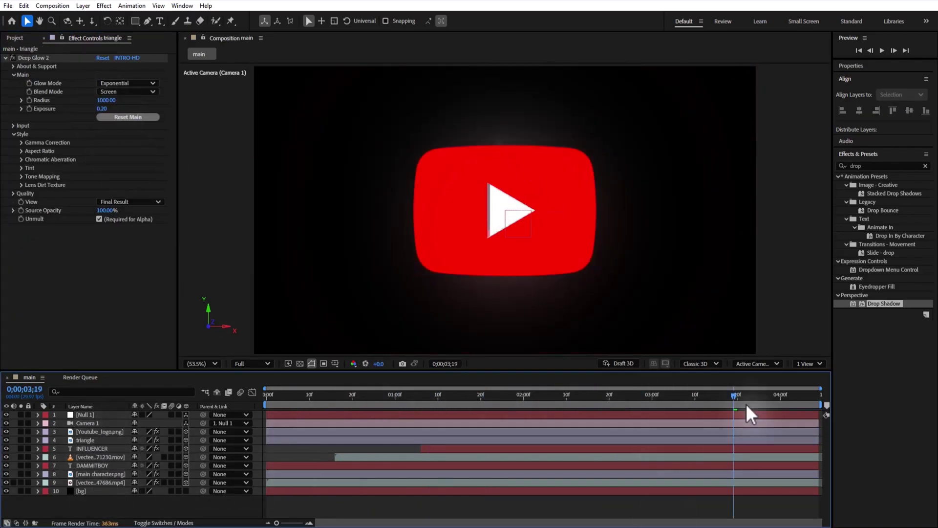
- Move Null 1's final Position keyframe a few frames later, near the composition's end
{"action": "left_click", "coordinate": [709, 415]}
{"action": "left_click_drag", "start_coordinate": [735, 397], "coordinate": [802, 423]}
{"action": "key", "text": "p"}
{"action": "left_click_drag", "start_coordinate": [769, 395], "coordinate": [816, 400]}
{"action": "left_click_drag", "start_coordinate": [625, 403], "coordinate": [264, 413]}
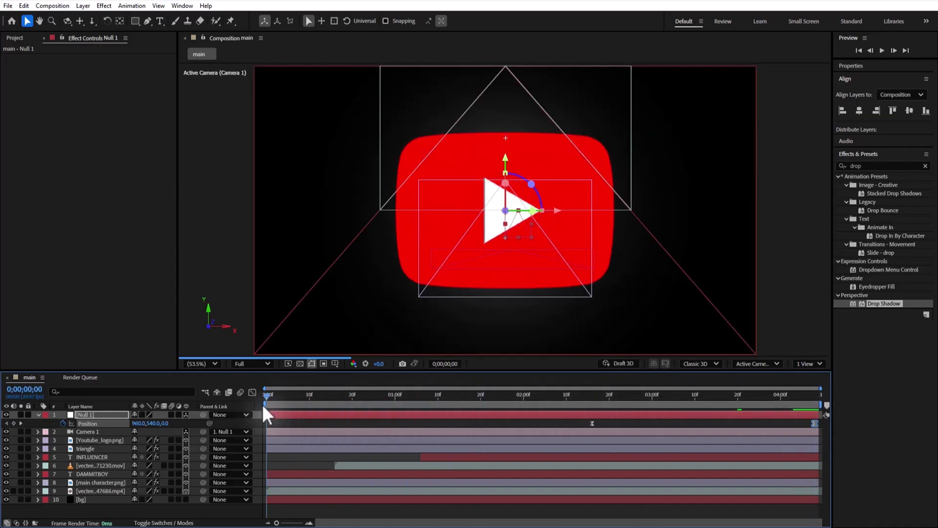